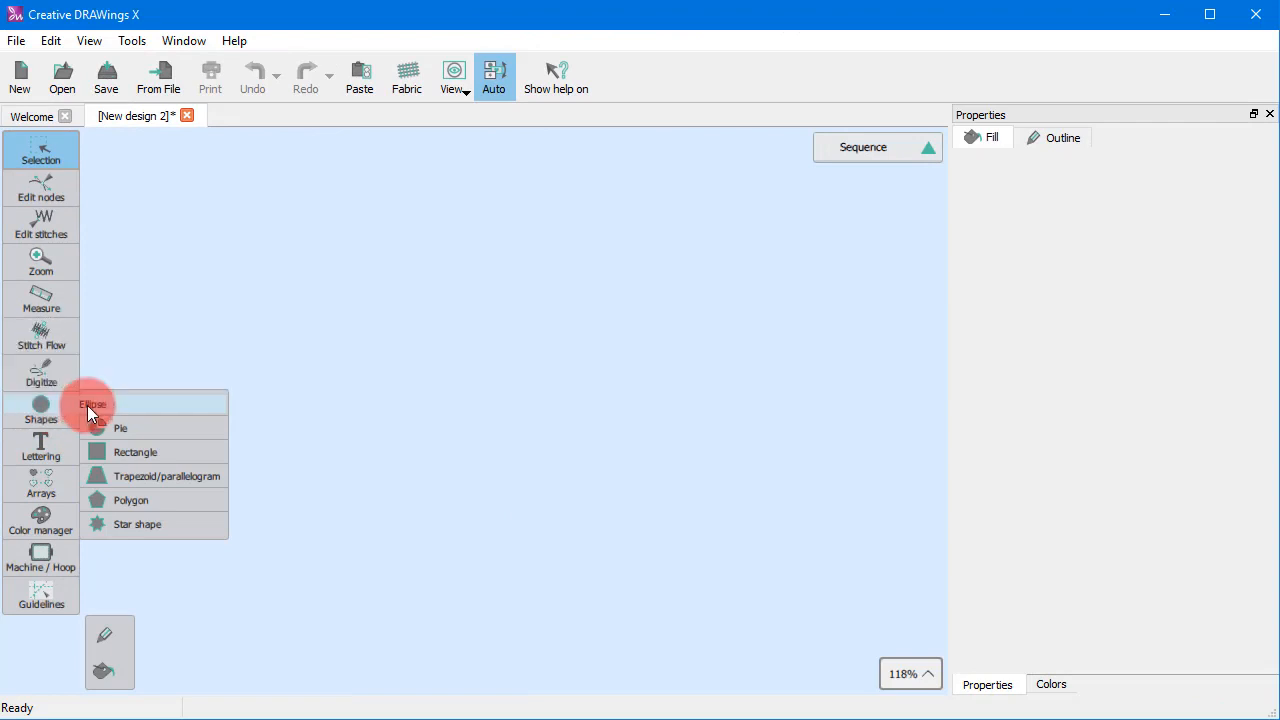
Draw three overlapping ellipses in a descending chain, about 26 × 21 mm, 40 × 27 mm and 60 × 38 mm
click(160, 403)
drag(230, 251, 438, 444)
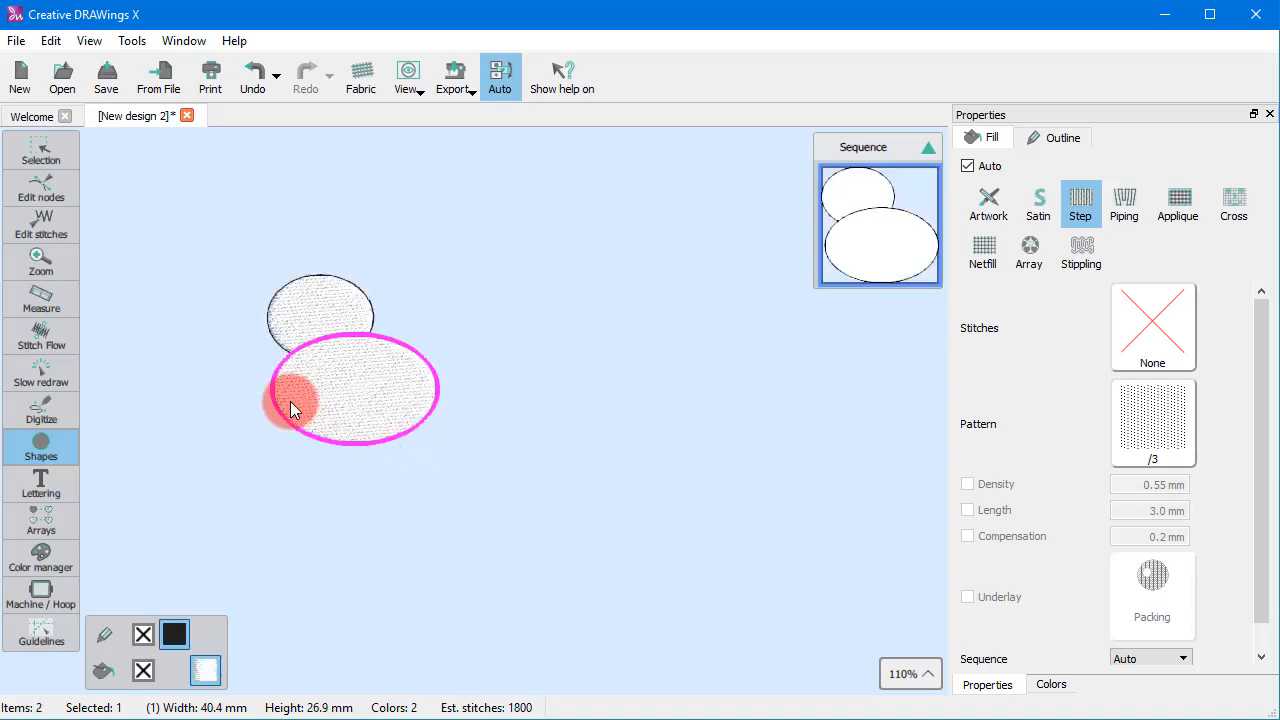
drag(290, 401, 537, 557)
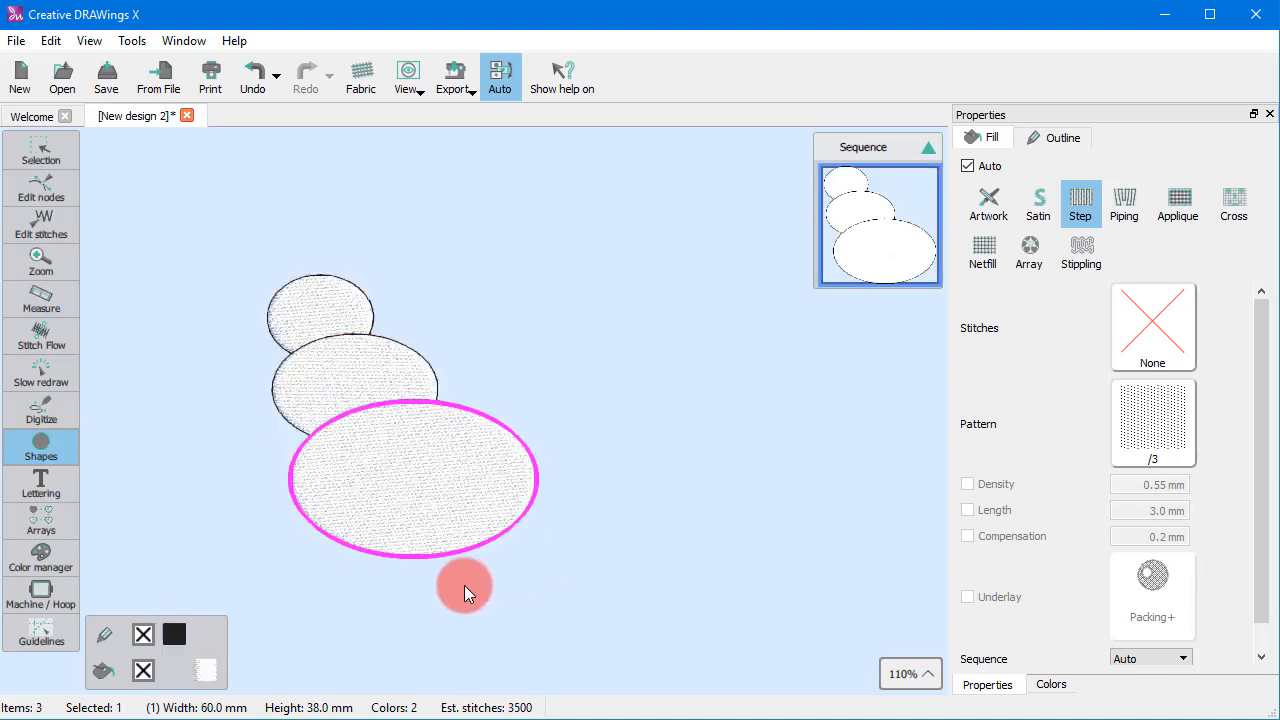
right_click(236, 523)
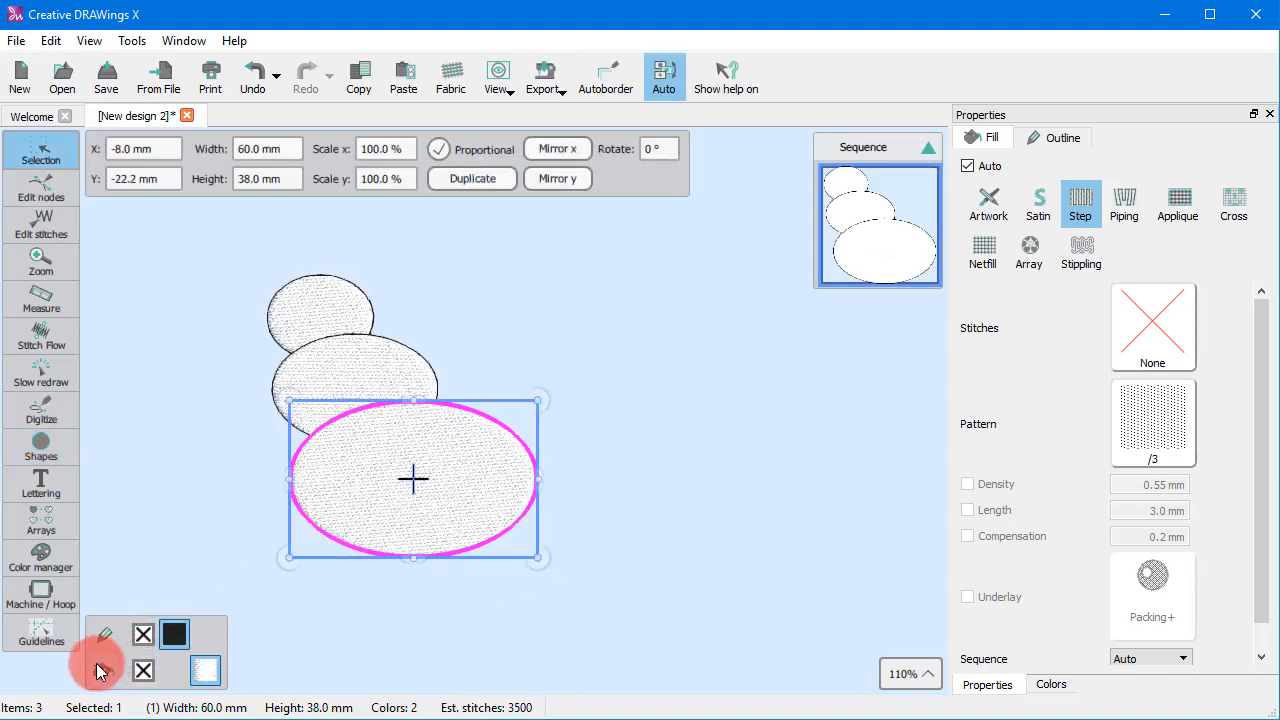
Fill the smallest, uppermost ellipse with a medium blue
click(282, 347)
click(96, 672)
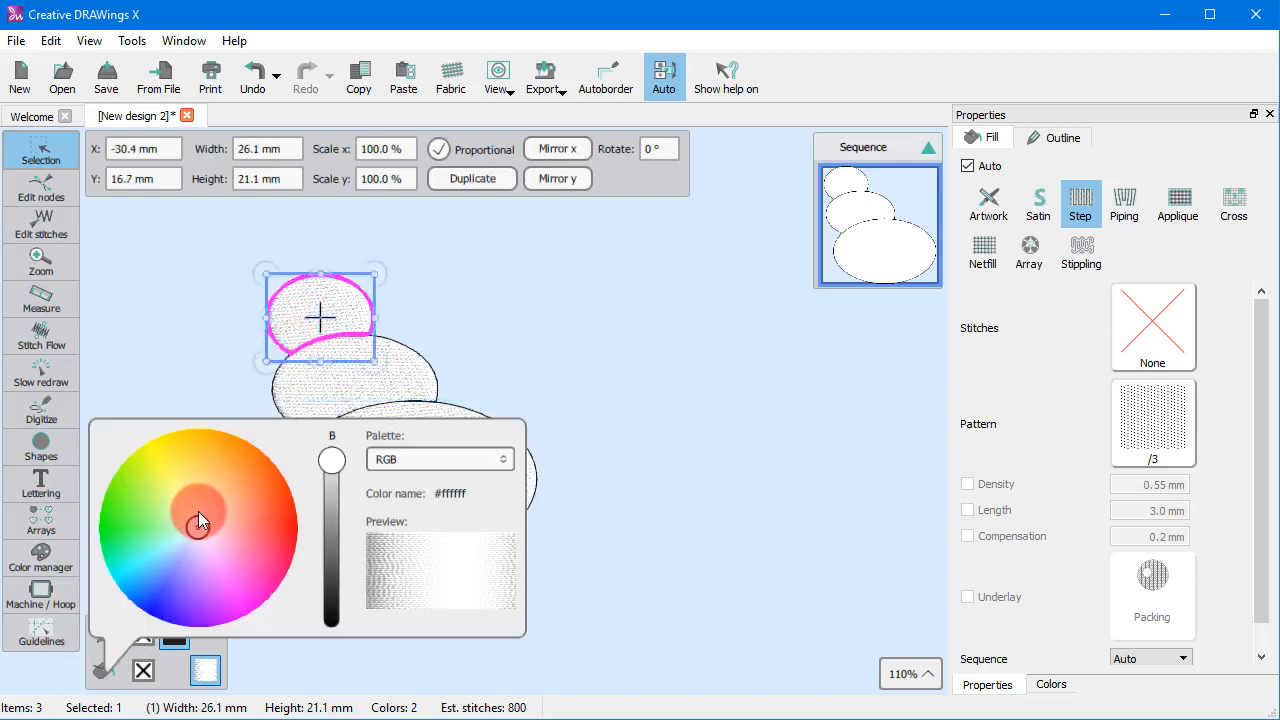
click(167, 575)
drag(167, 575, 167, 568)
click(553, 307)
Fill the middle ellipse with a light red, about #ff6f6f
click(375, 382)
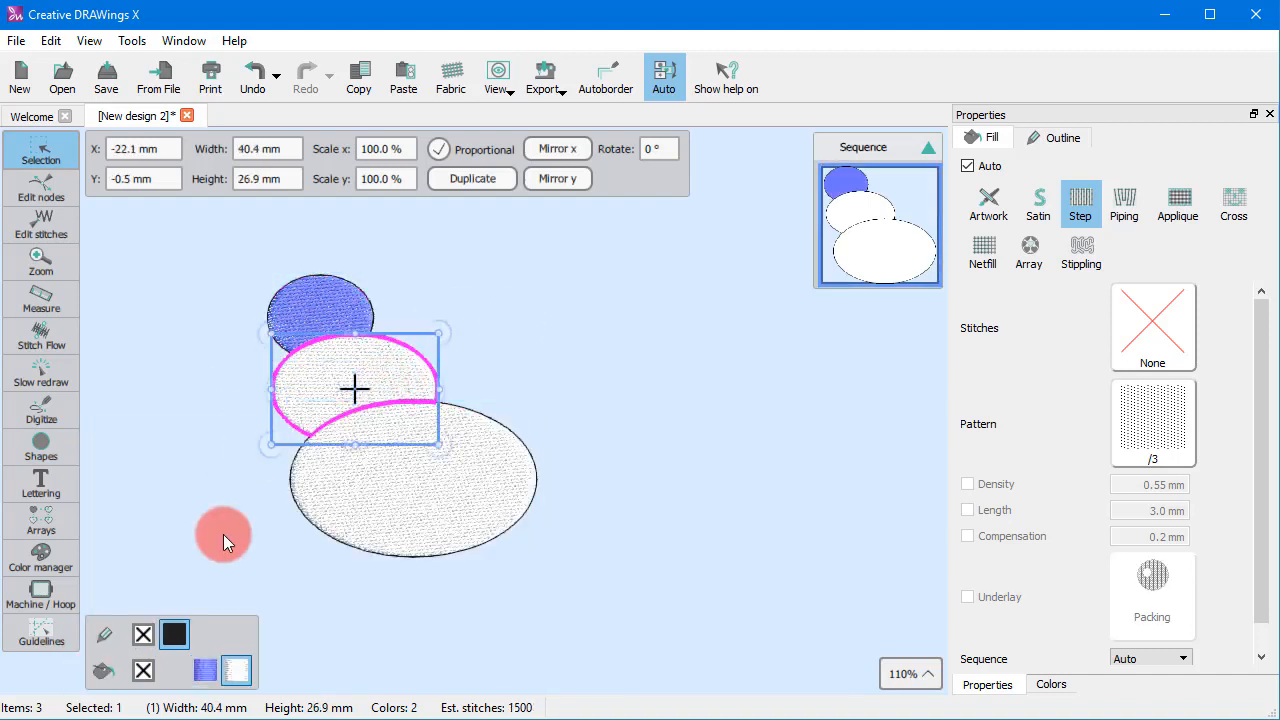
click(100, 673)
click(258, 528)
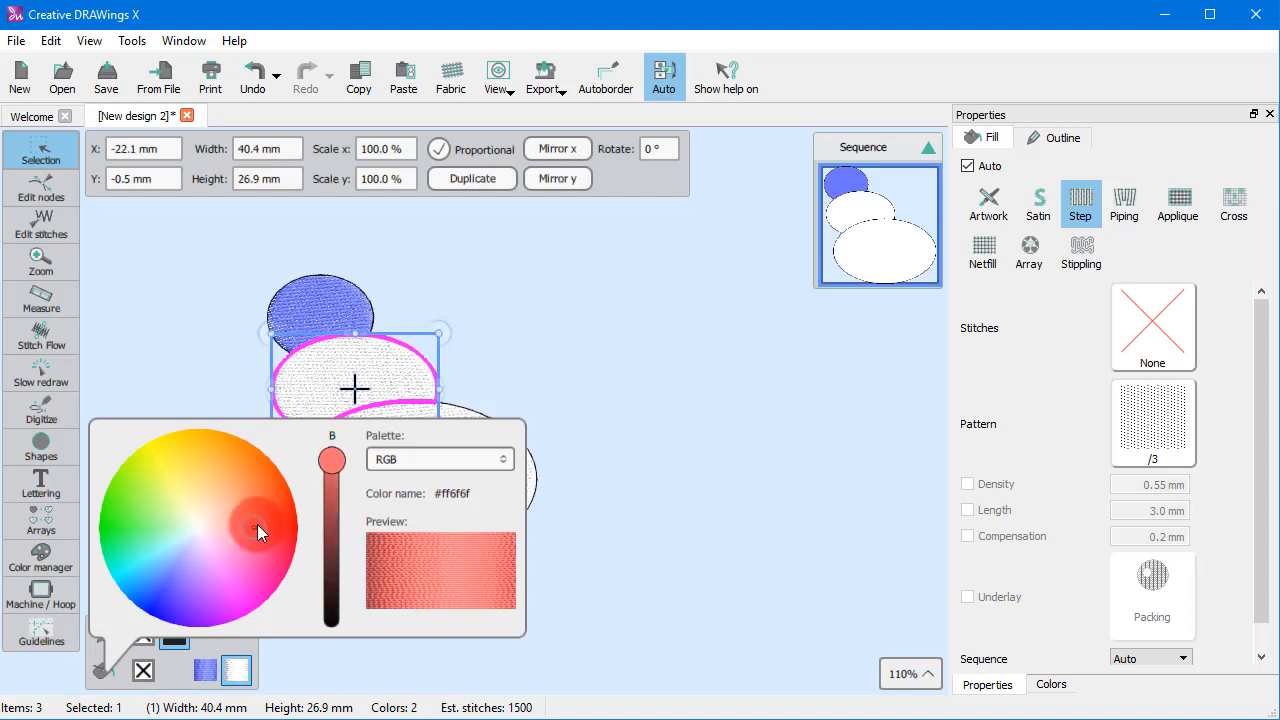
click(100, 673)
Fill the largest, lowest ellipse with green and enlarge the Sequence preview of the design
click(460, 462)
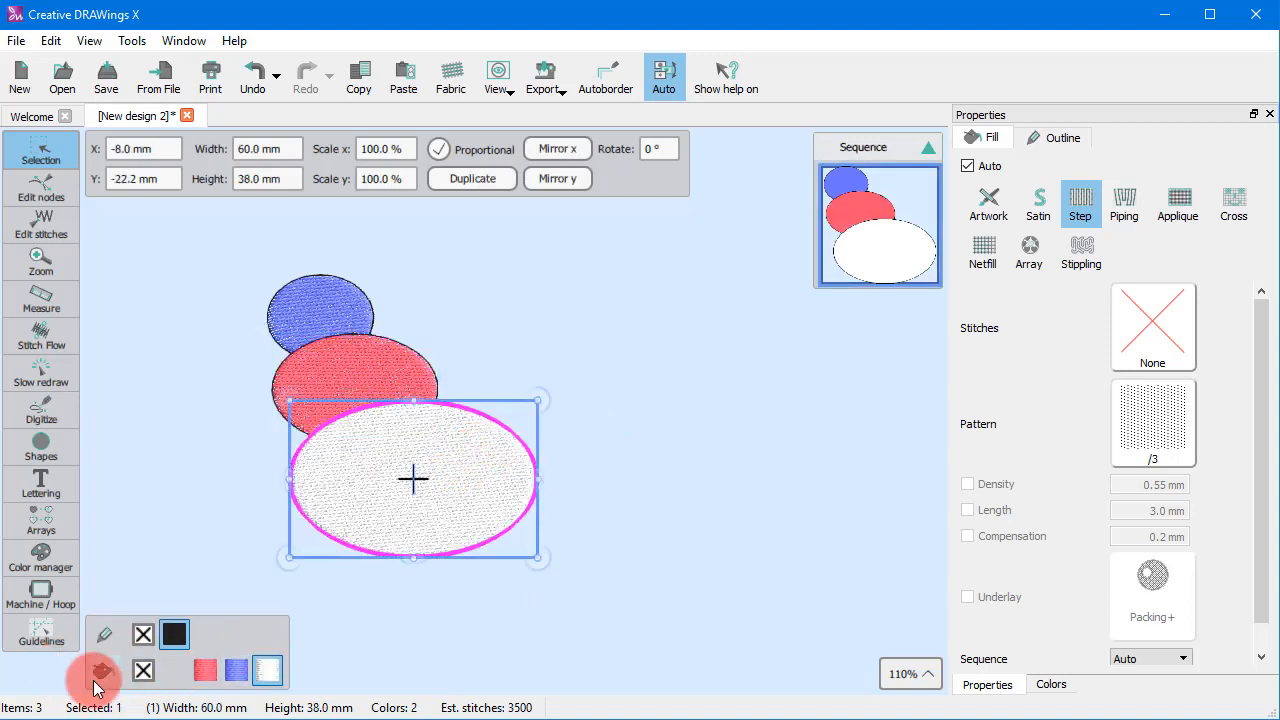
click(100, 673)
click(132, 527)
click(513, 564)
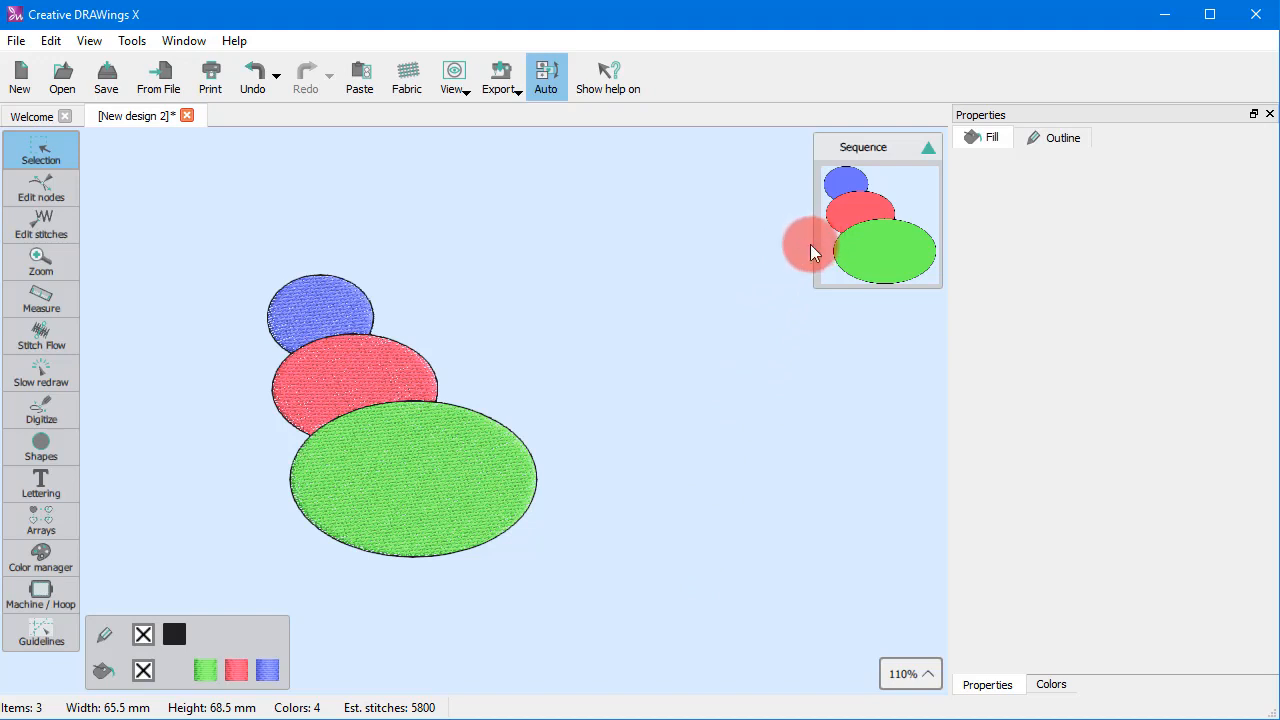
drag(810, 244, 779, 286)
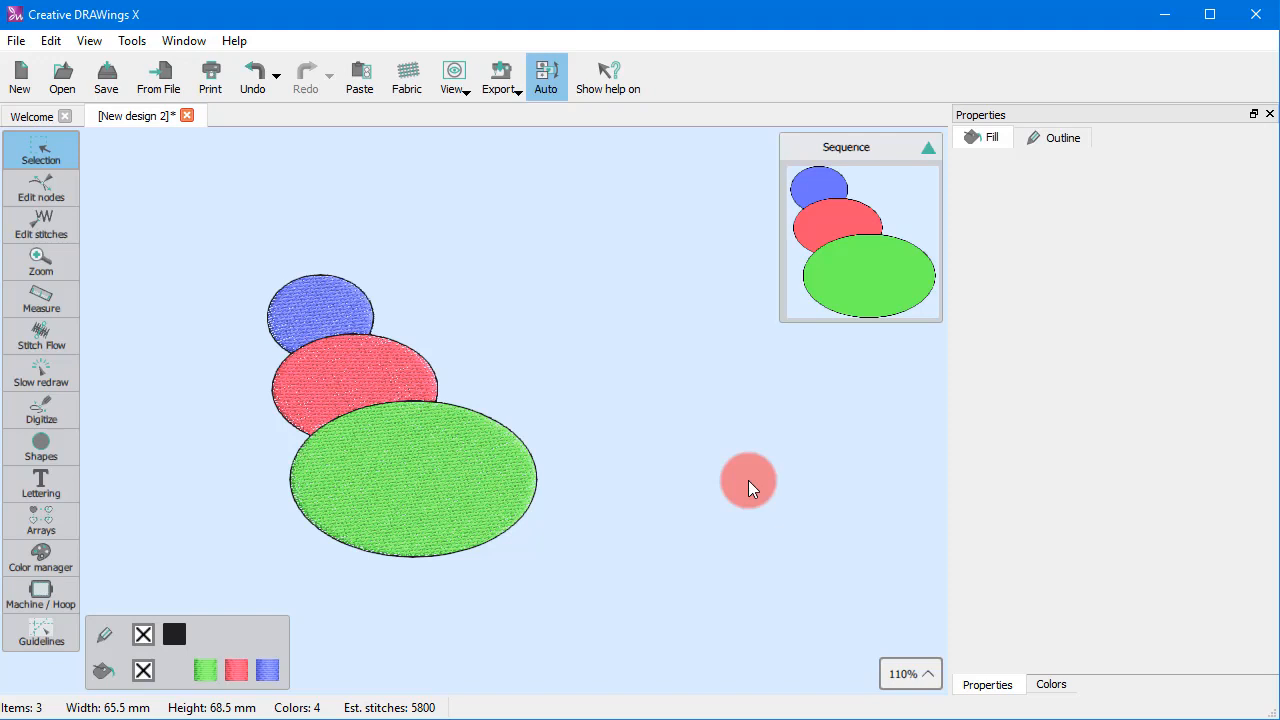
Review the optimization strategies offered in Optimizer Options and leave the settings as they are
click(131, 40)
click(199, 110)
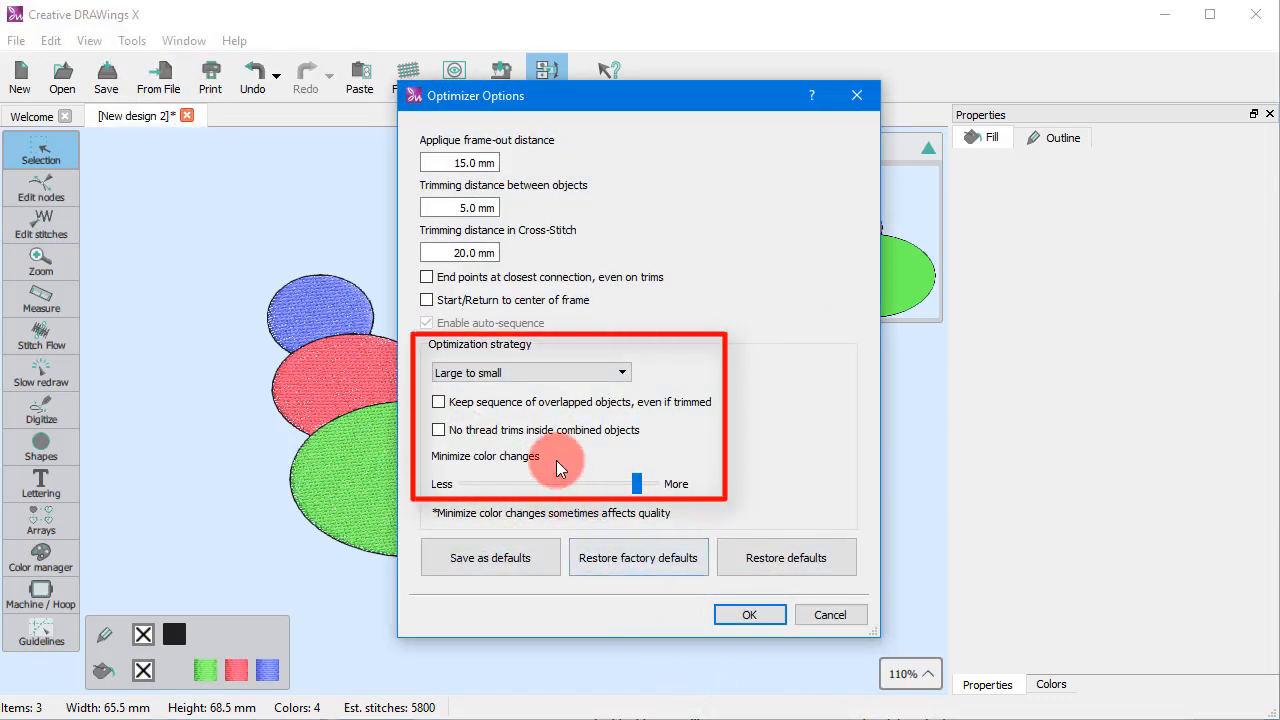
click(580, 373)
click(580, 373)
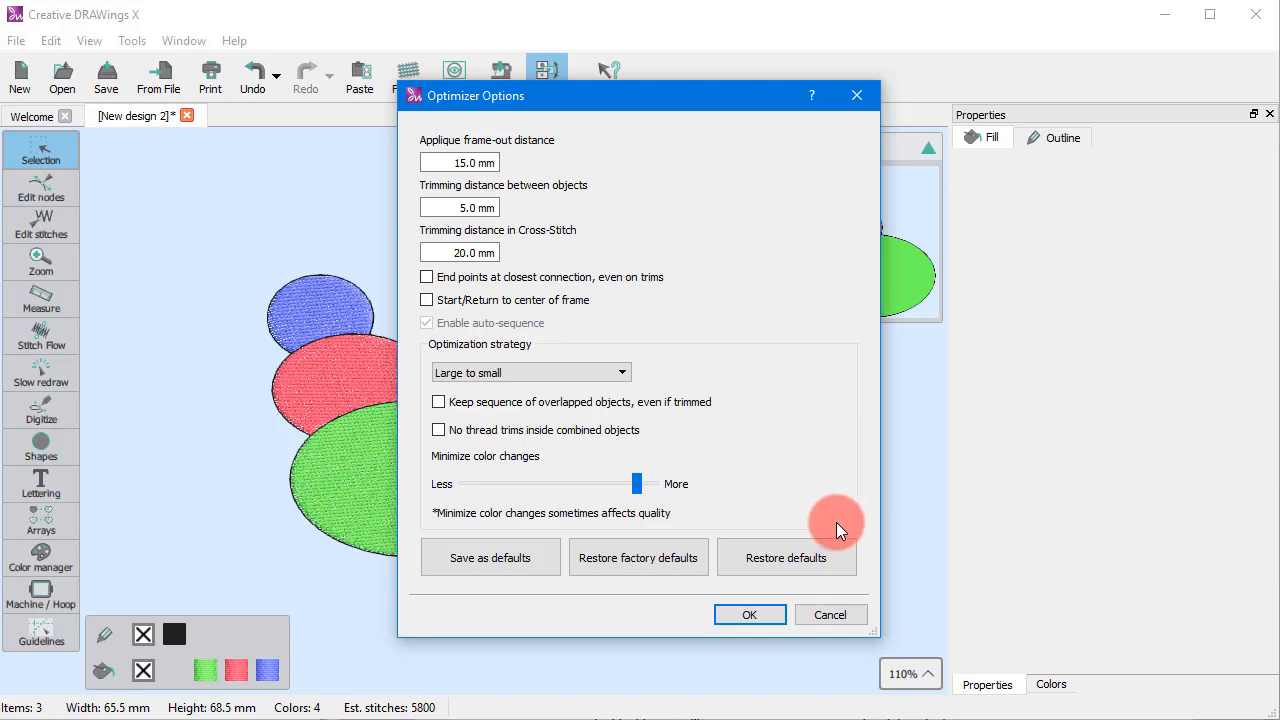
click(832, 615)
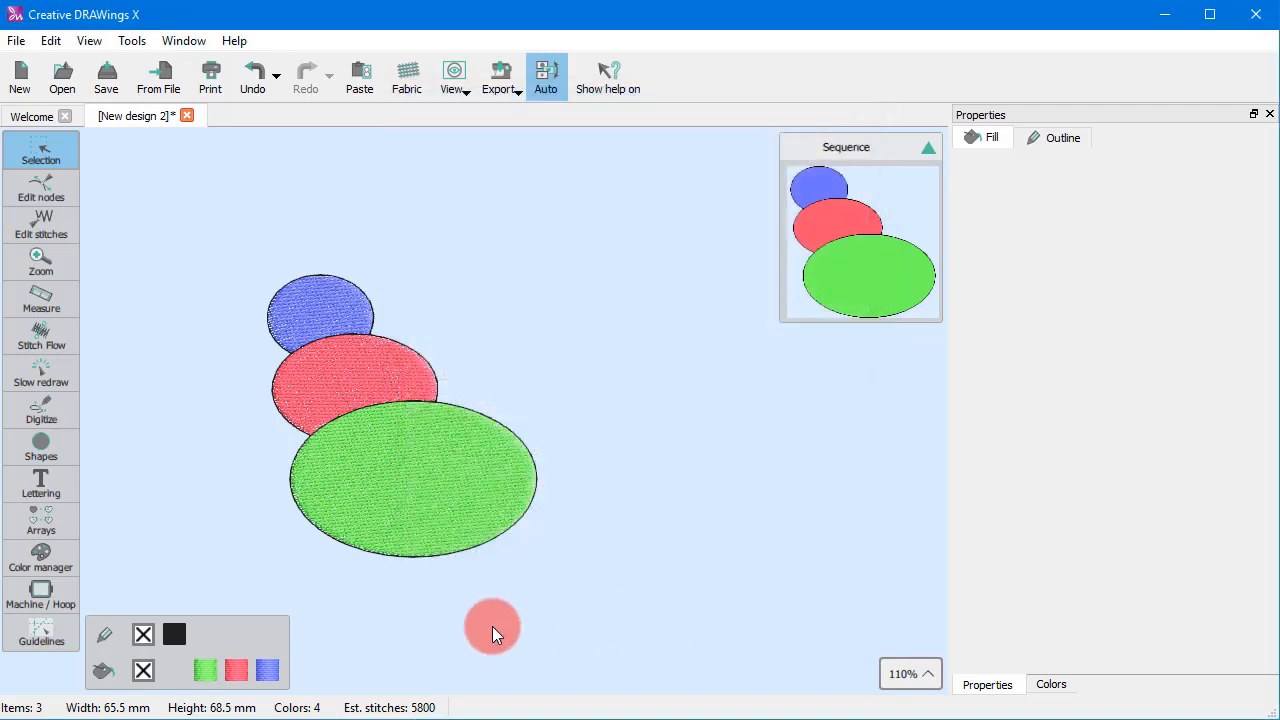
Run through the stitching order of the ellipses with Slow redraw and return to Selection mode
click(66, 372)
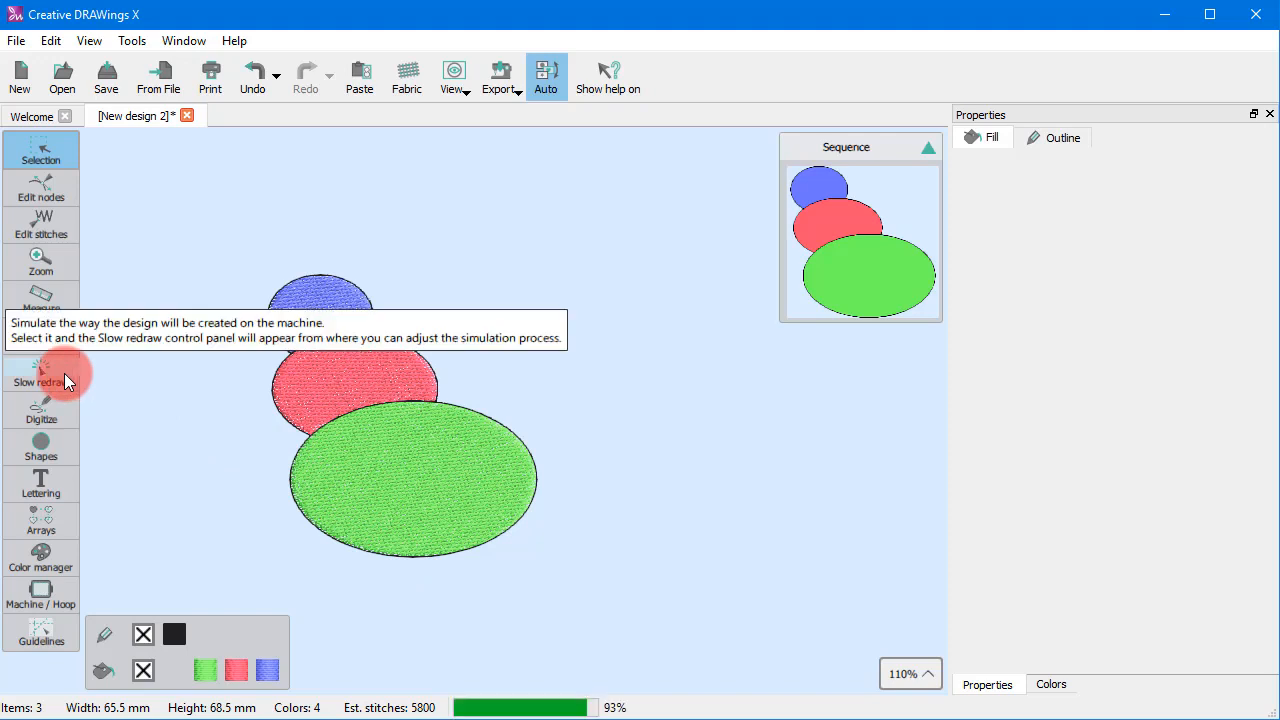
drag(94, 639, 803, 638)
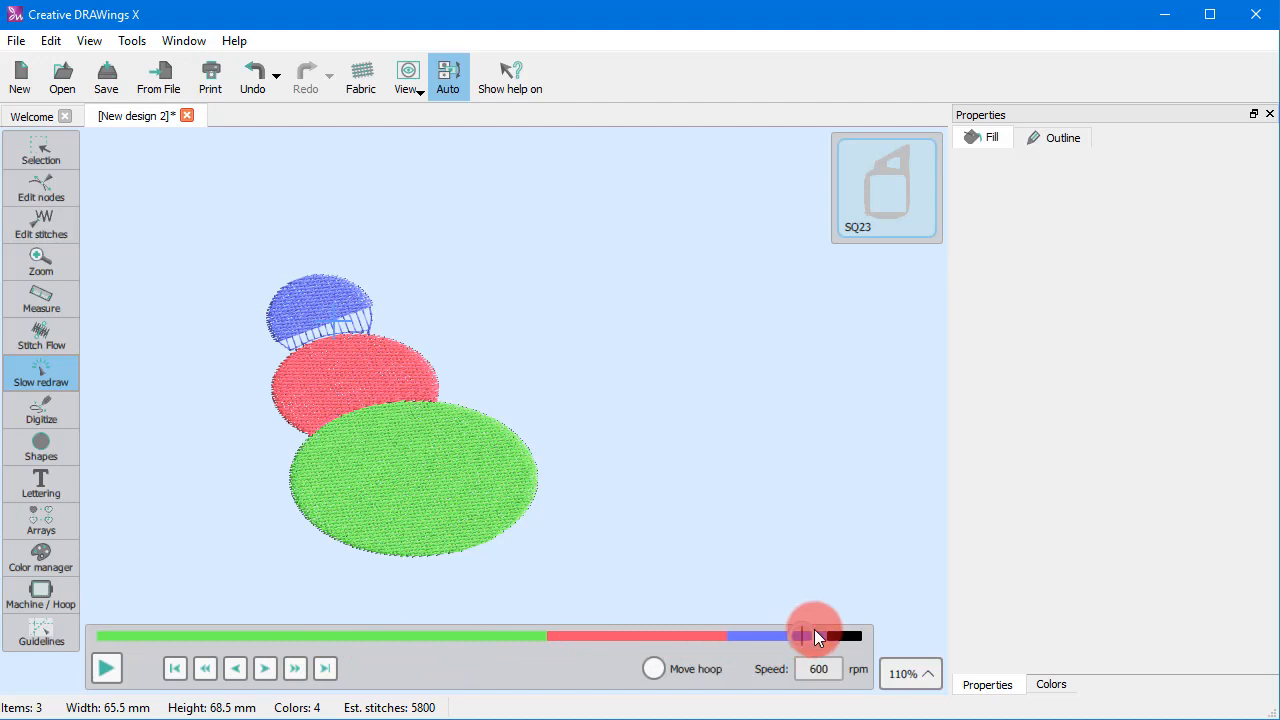
click(36, 152)
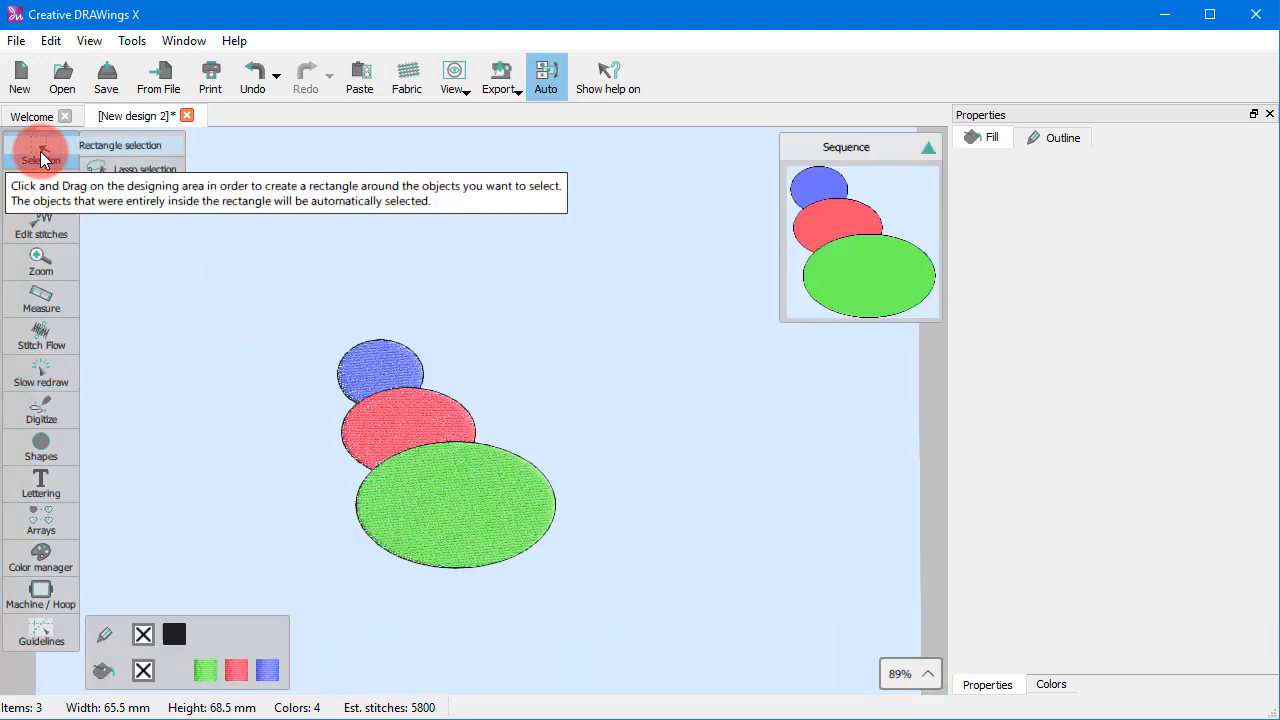
Set the optimization strategy to Small to large in Optimizer Options
click(130, 40)
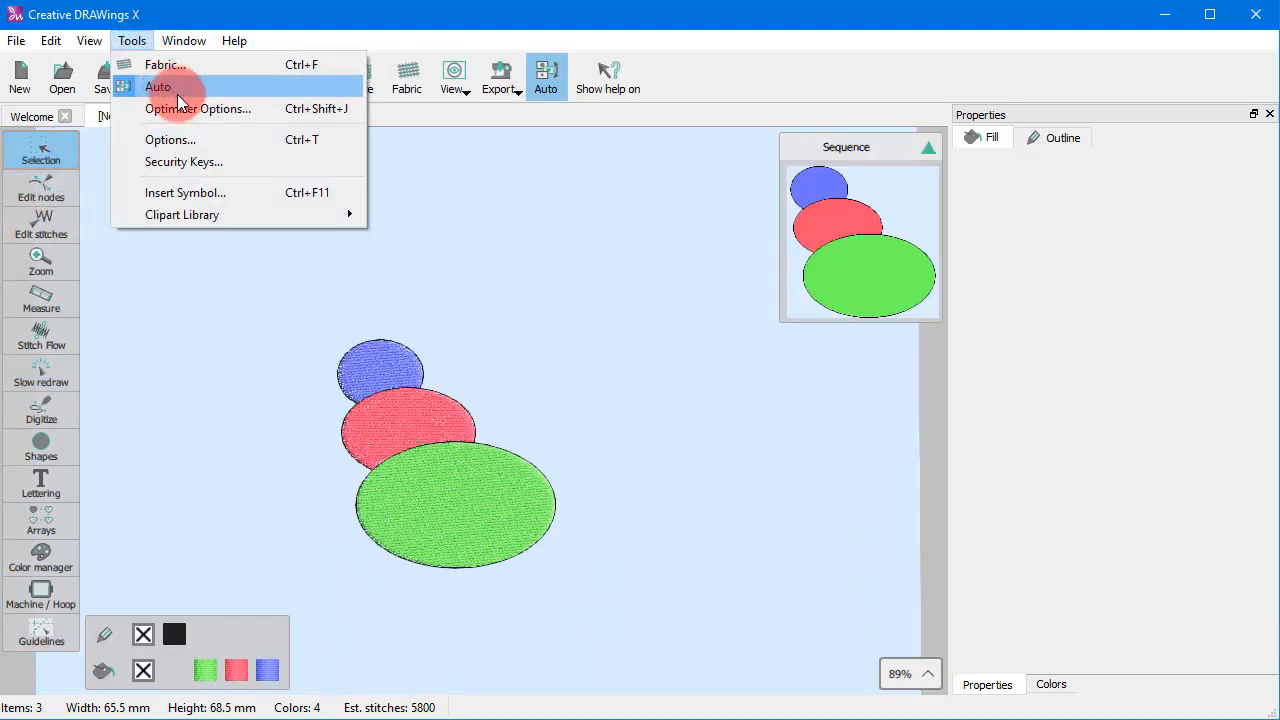
click(194, 112)
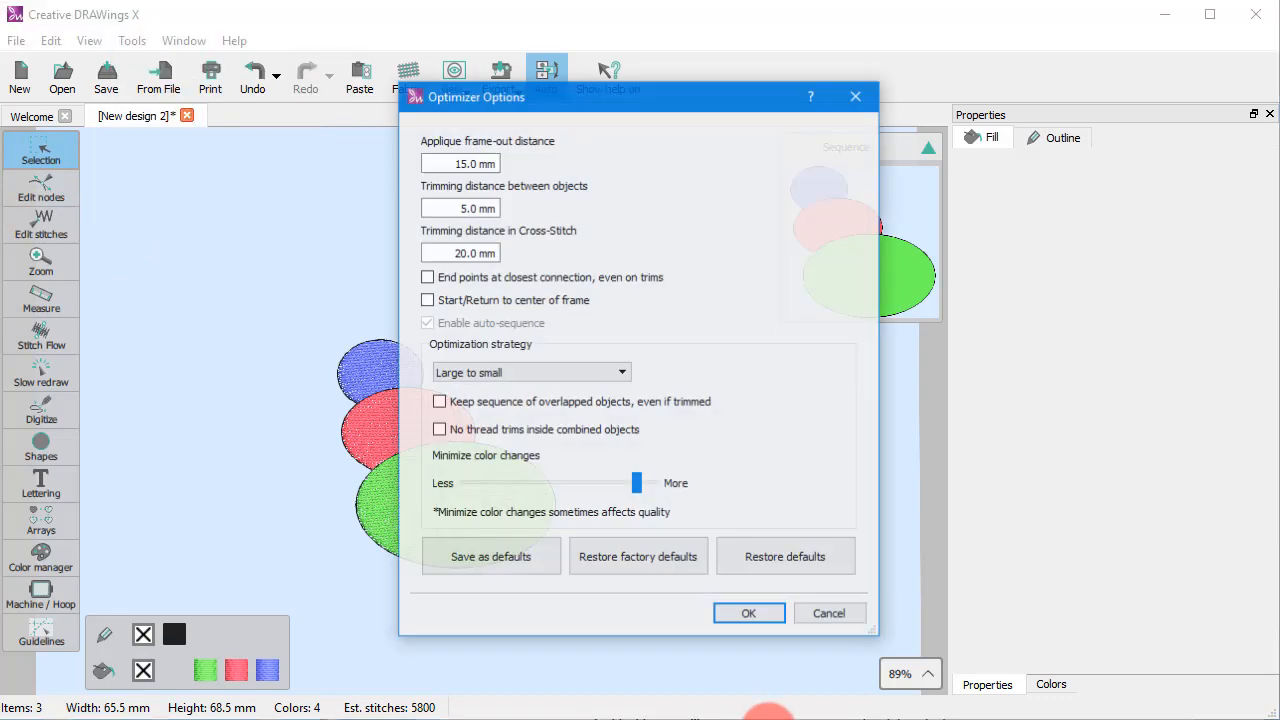
click(490, 376)
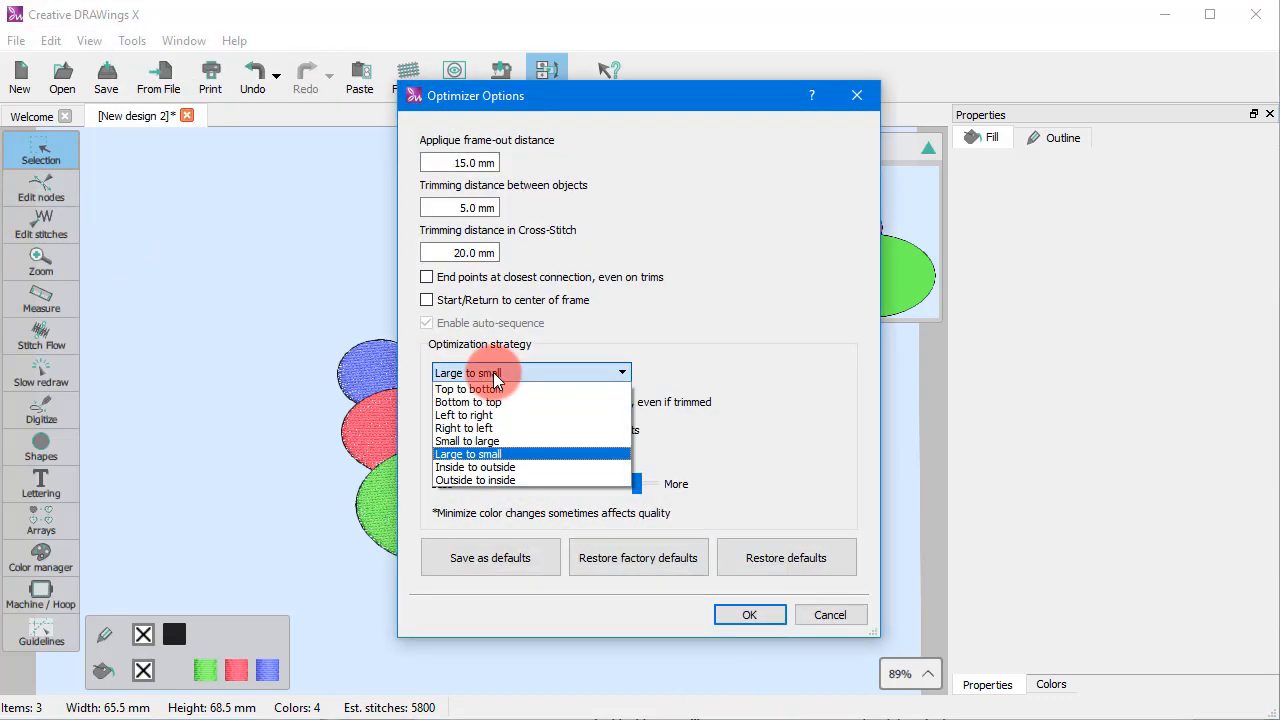
click(491, 442)
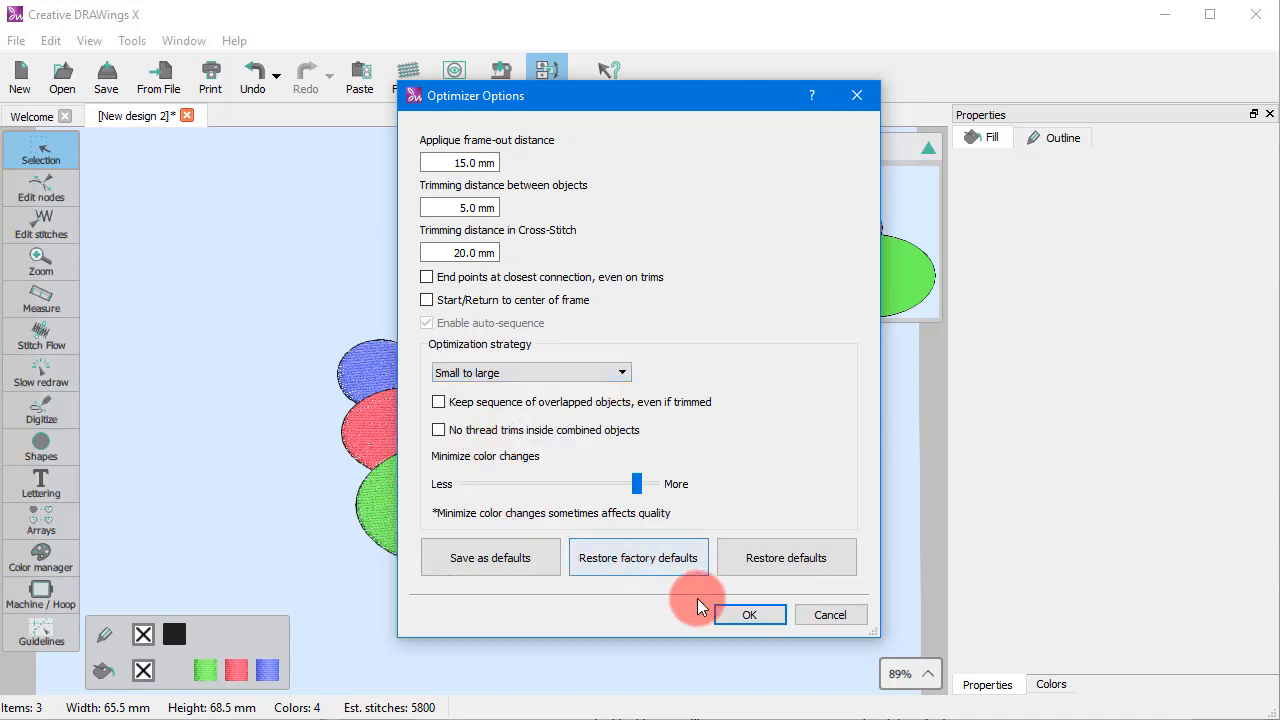
click(751, 612)
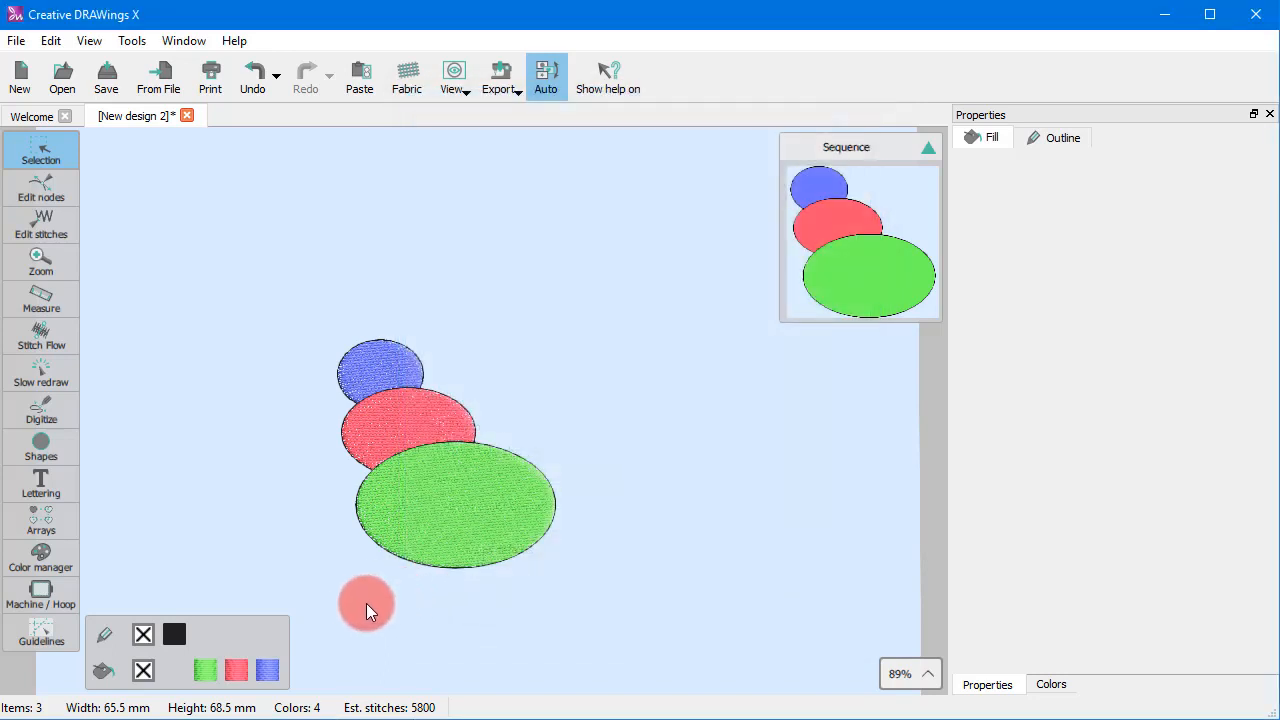
Simulate the Small to large stitching order with Slow redraw and return to Selection mode
click(60, 370)
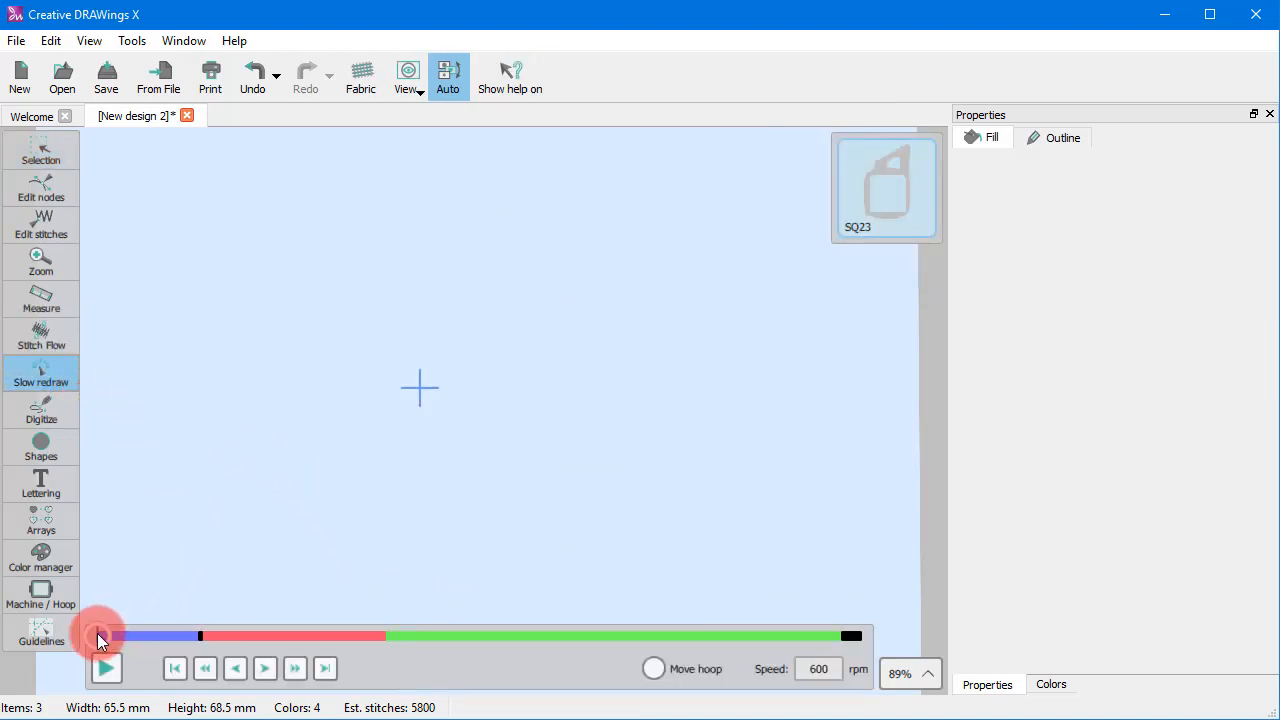
drag(97, 635, 773, 625)
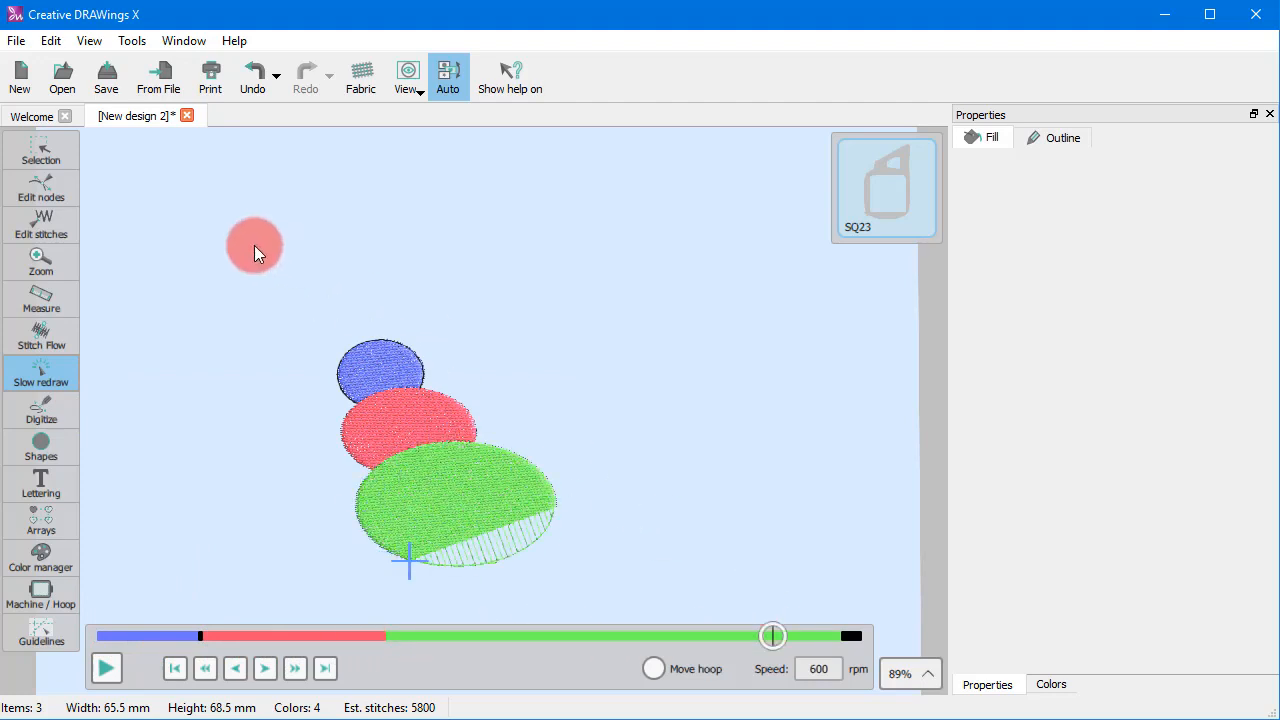
click(39, 155)
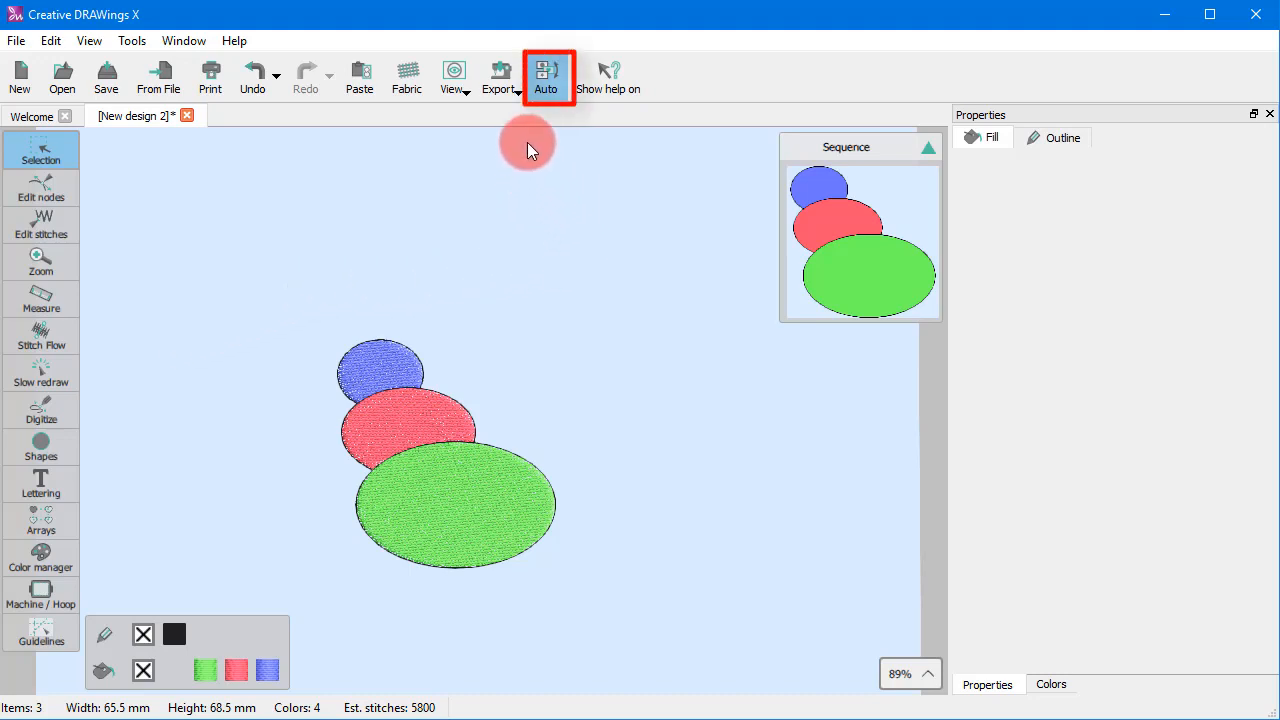
Turn off automatic sequencing so the stitching order is controlled manually
click(546, 90)
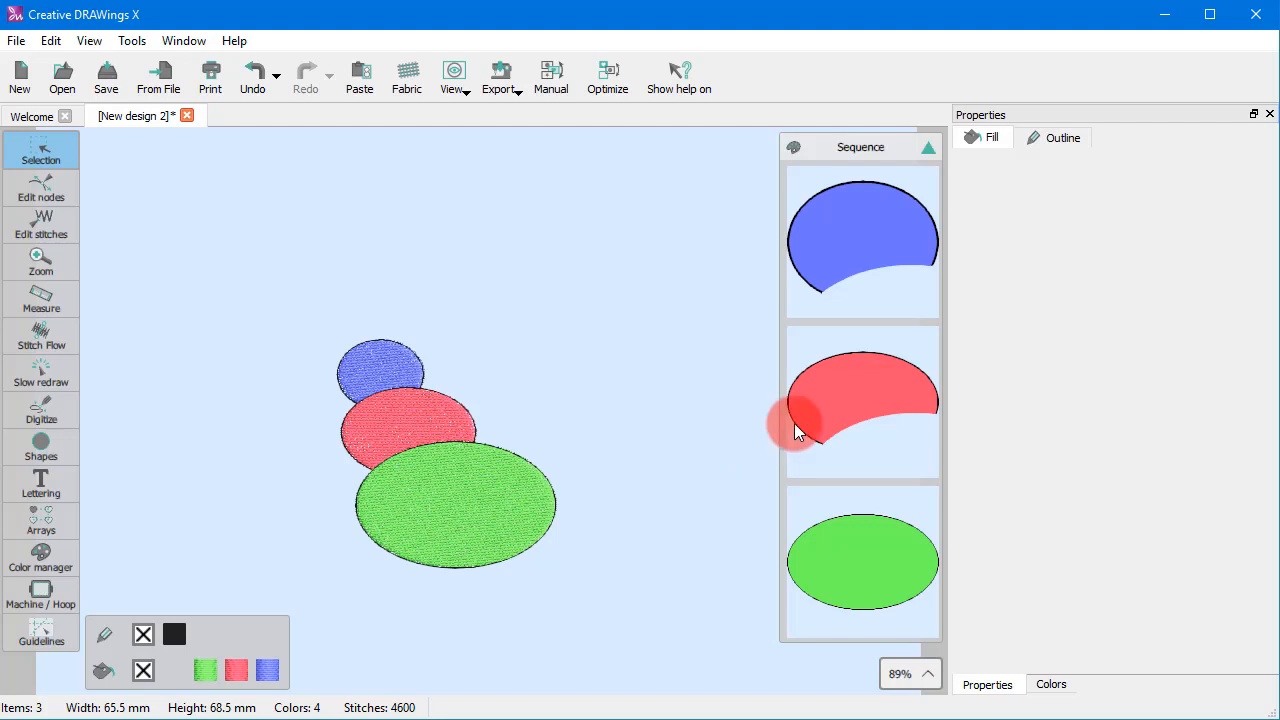
Try reordering the sequence by moving the red ellipse after the green one and the blue ellipse to the end
click(874, 413)
drag(871, 407, 879, 579)
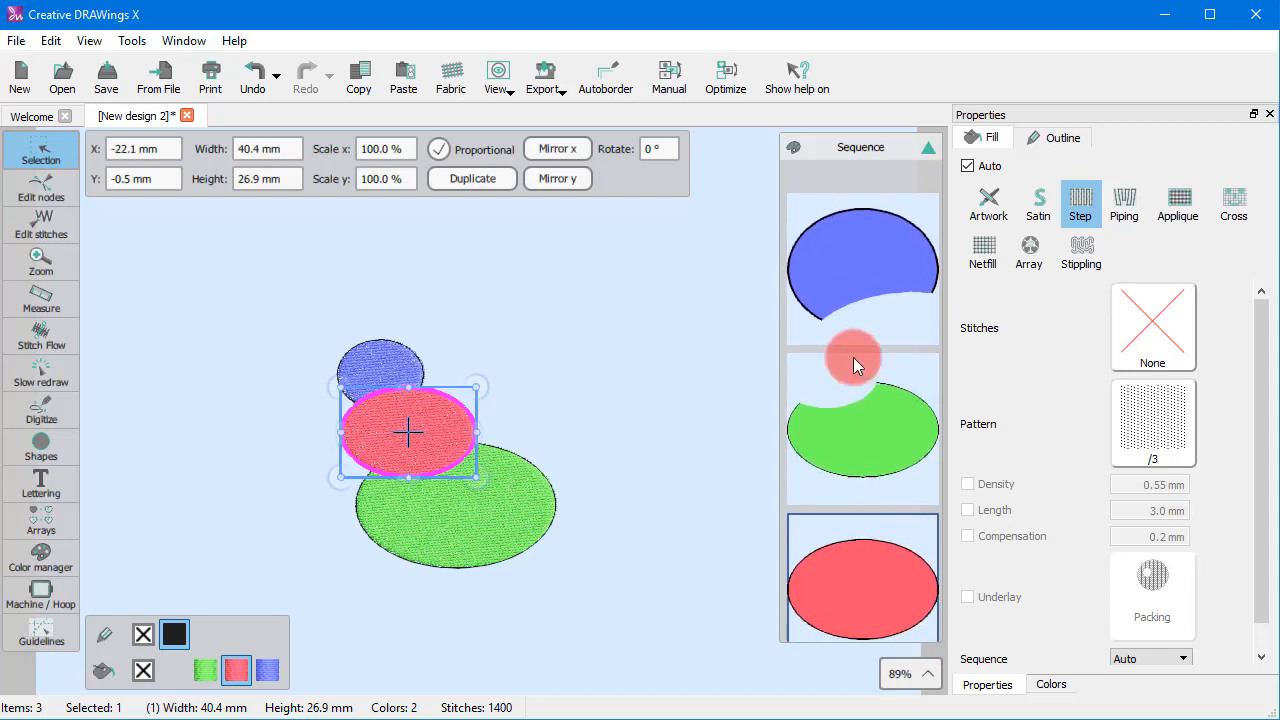
click(831, 259)
drag(874, 425, 808, 623)
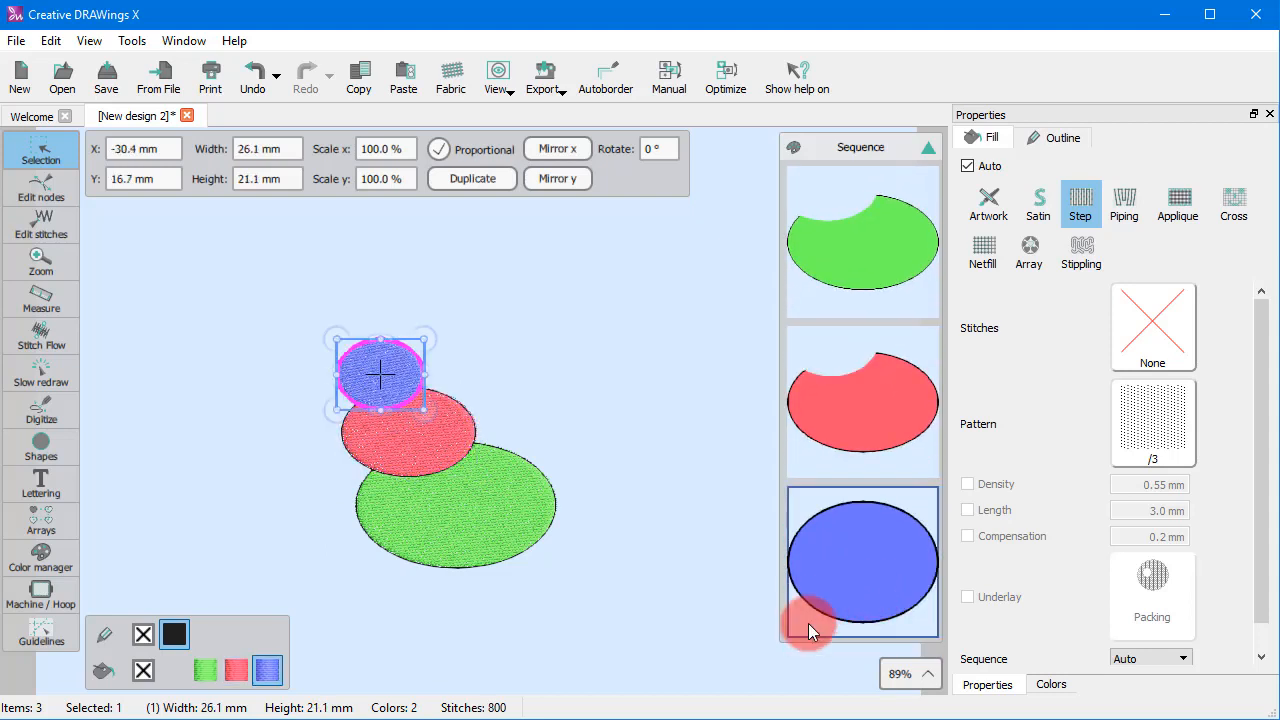
Undo both sequence moves of the red and blue ellipses and clear the selection
click(252, 75)
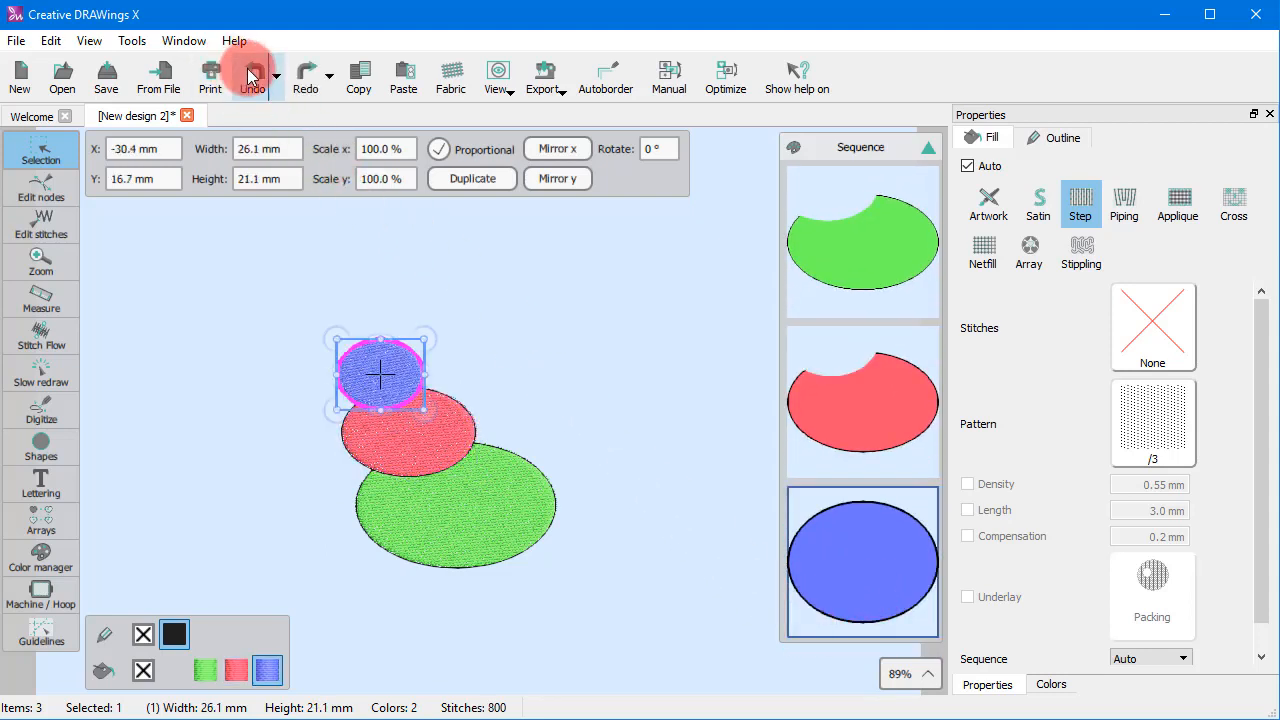
click(252, 75)
click(590, 397)
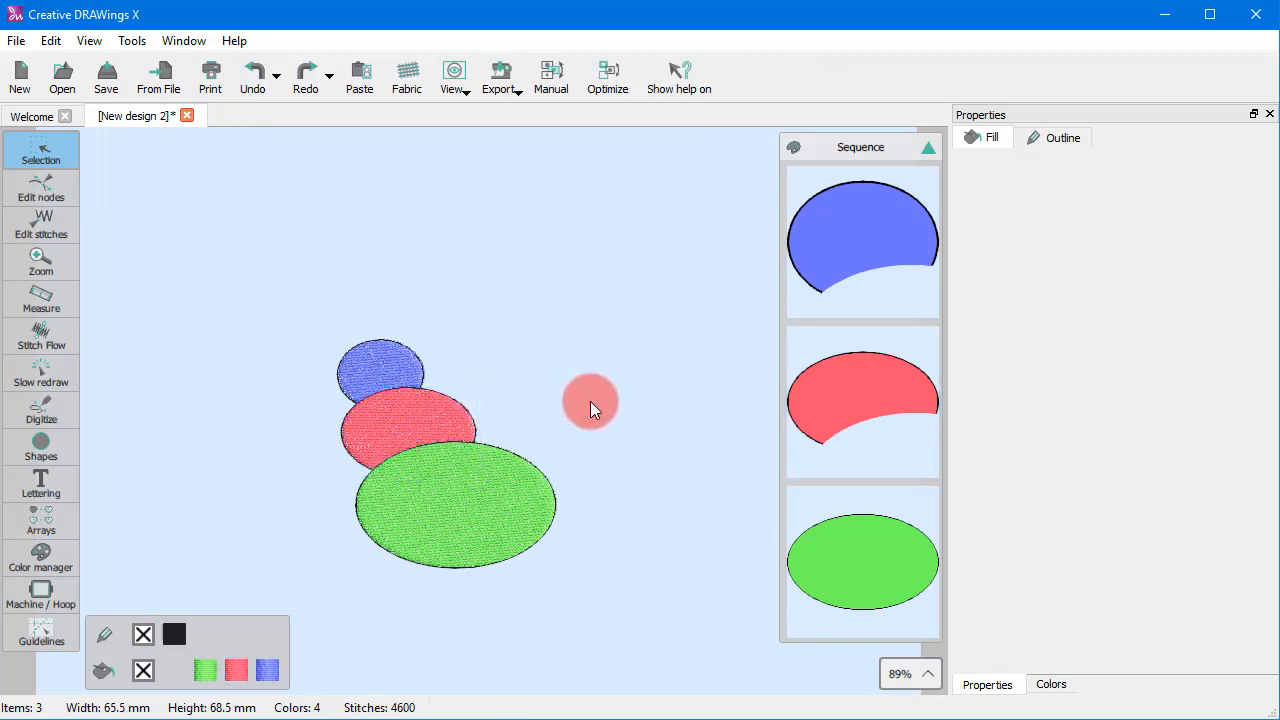
Play the manual-mode stitching order with Slow redraw, advance it into the green ellipse, and return to Selection mode
click(45, 372)
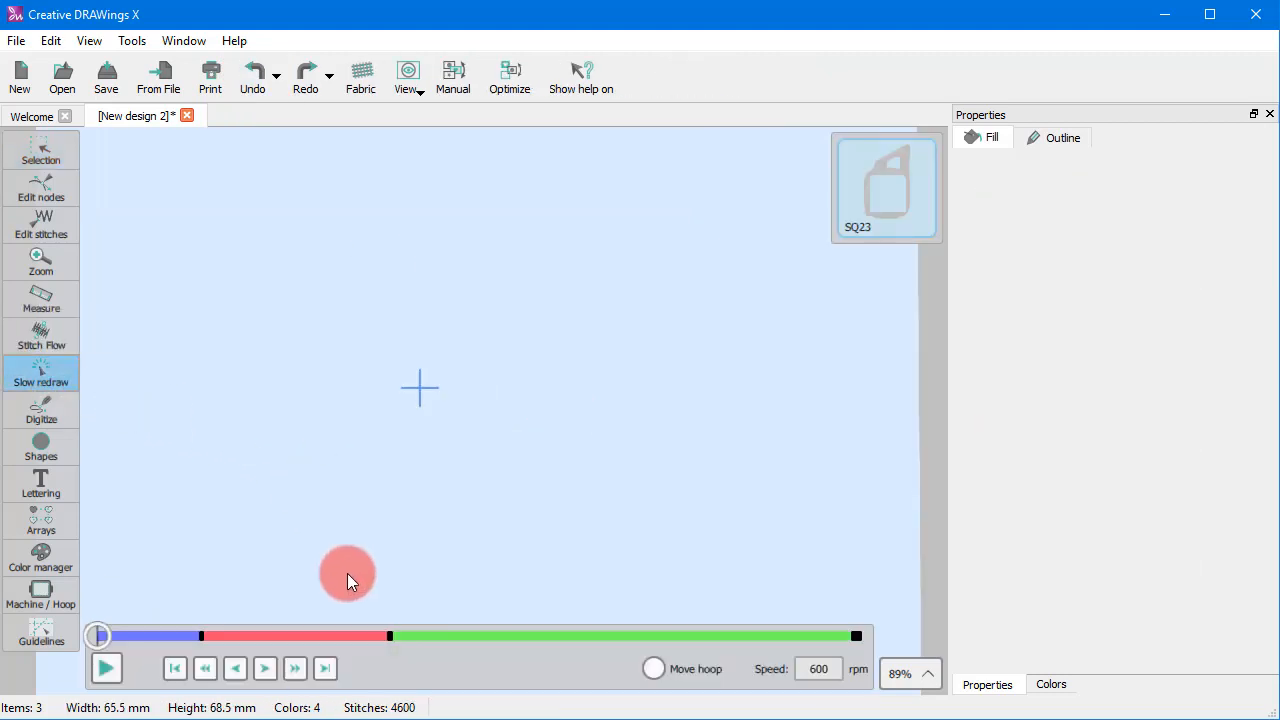
click(105, 668)
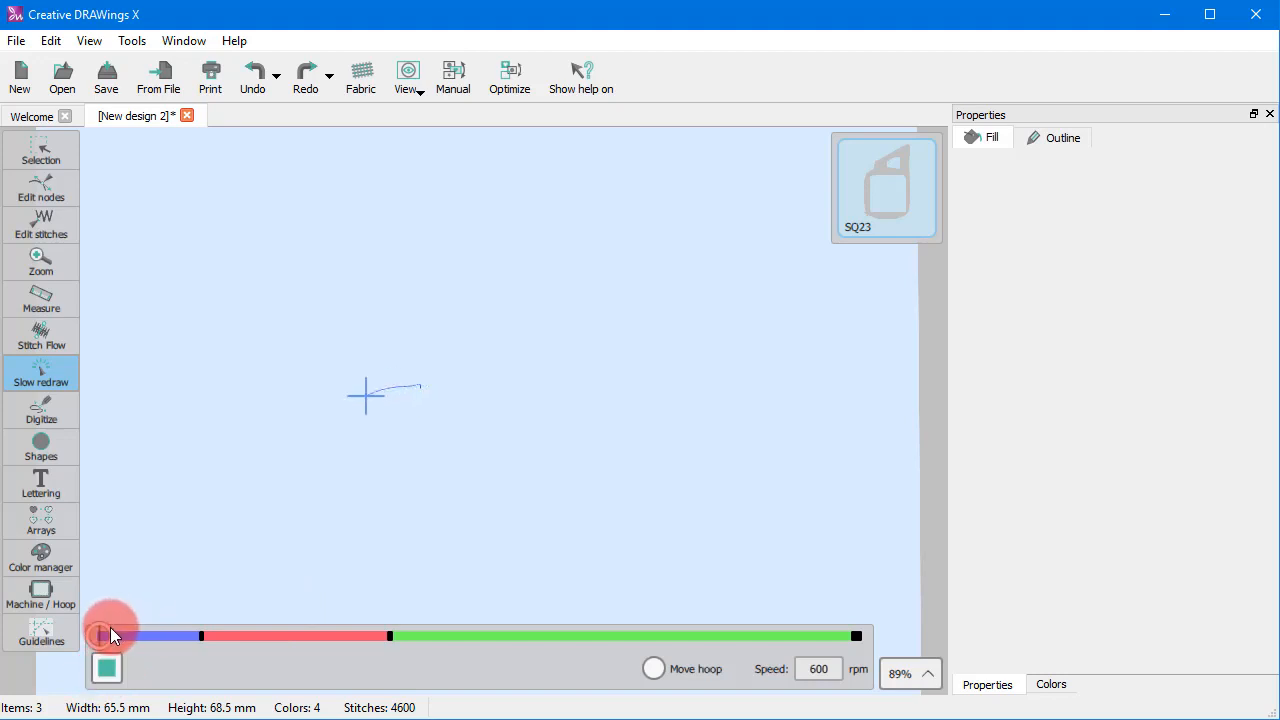
drag(100, 635, 785, 636)
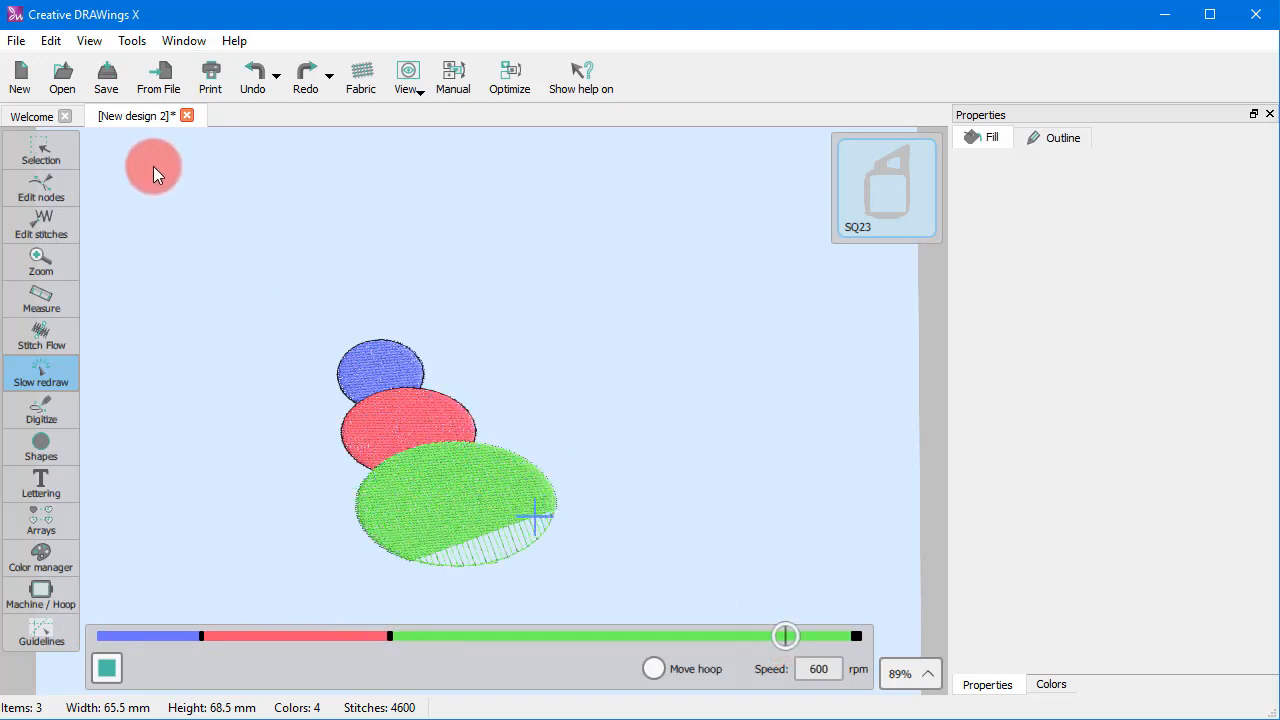
click(41, 150)
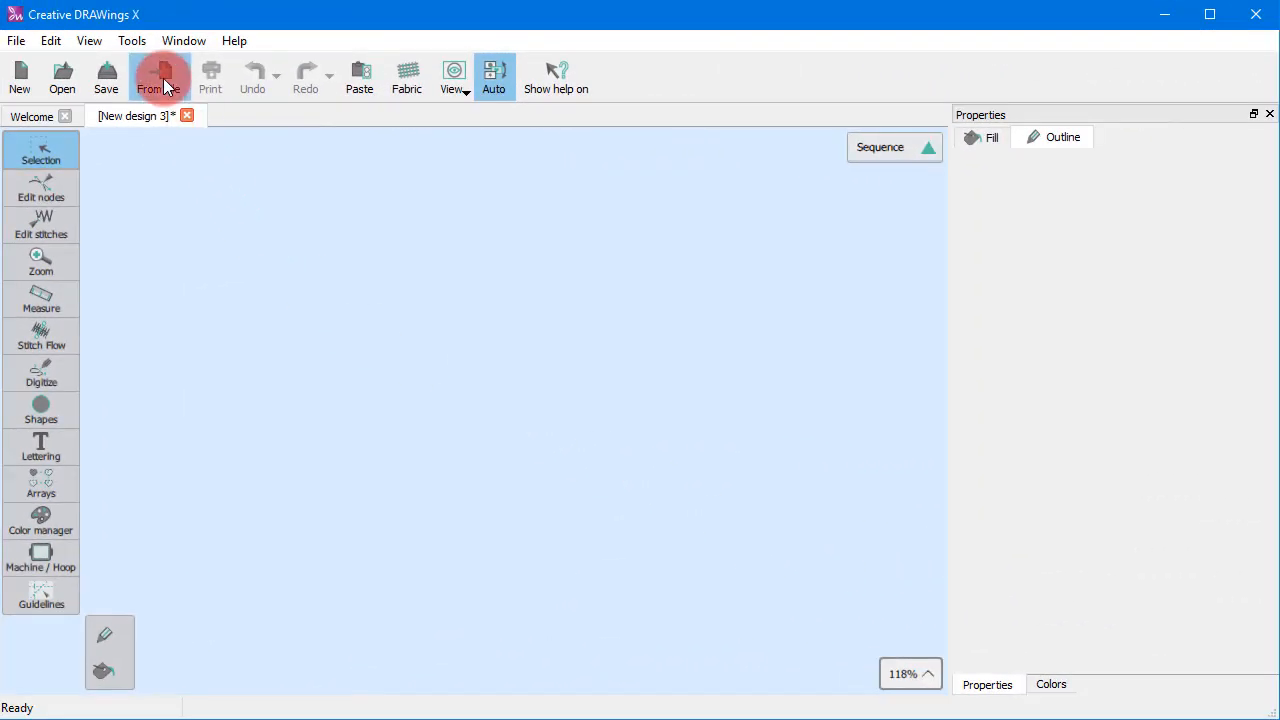
Import the sample file ASC-00000n.cmx from the Creative DRAWings X Samples folder into the new design
click(163, 78)
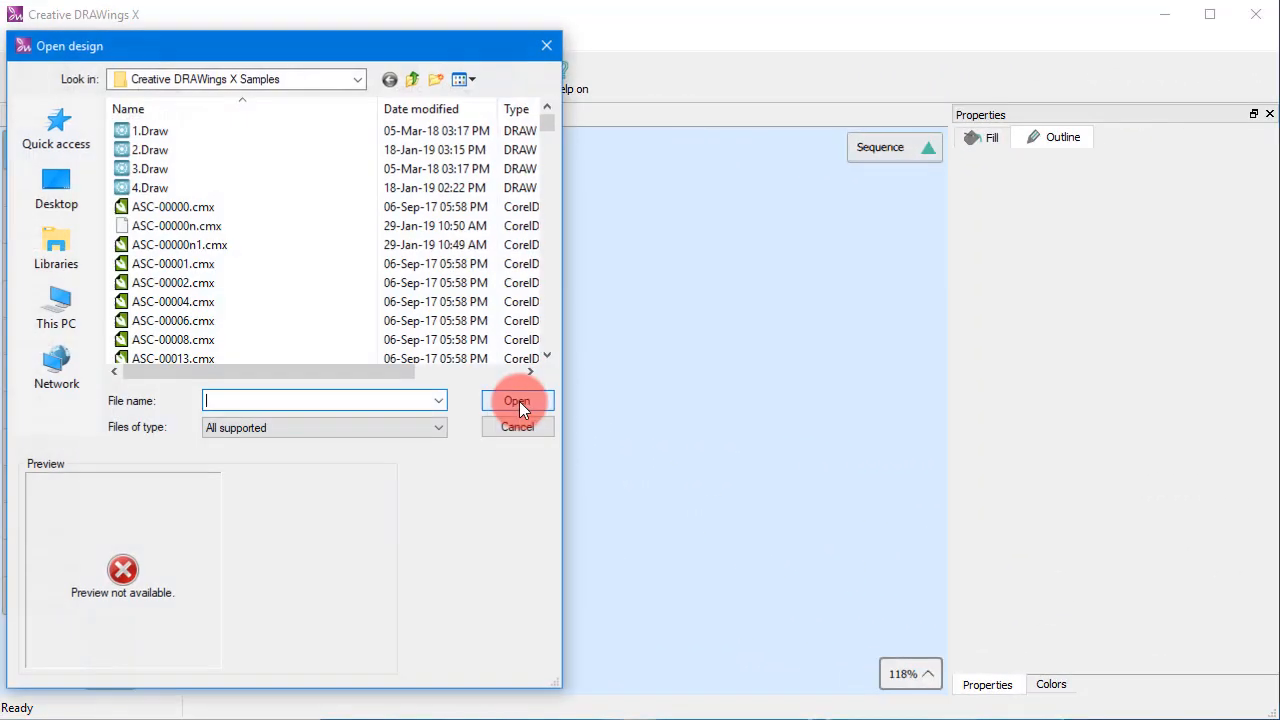
click(222, 231)
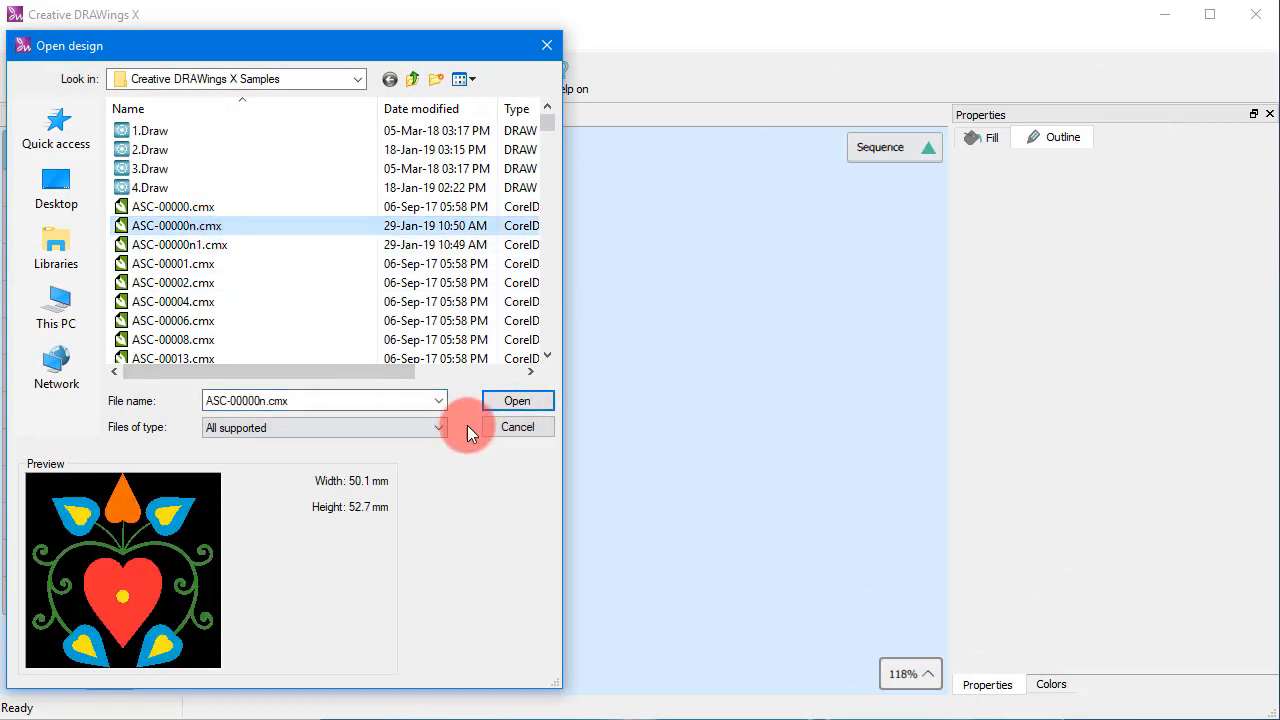
click(517, 400)
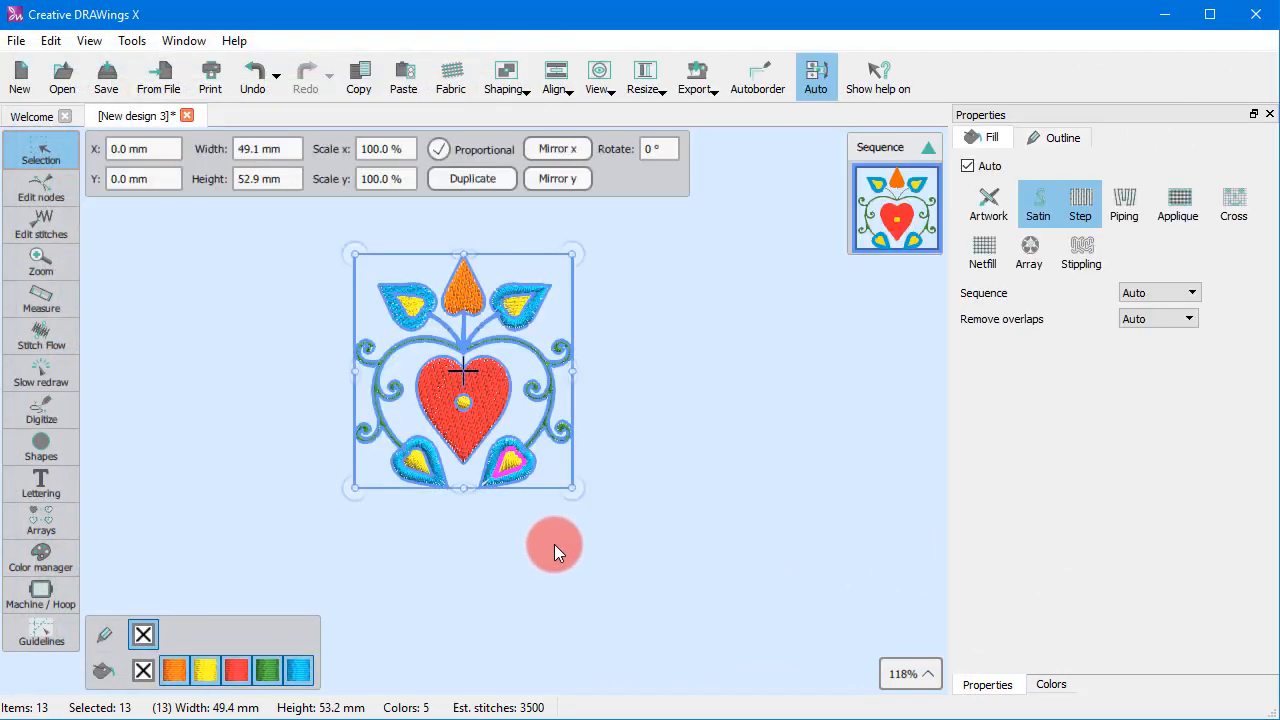
Deselect the imported design, scrub its automatic stitching order with Slow redraw partway into the red heart, and return to Selection mode
right_click(492, 368)
click(554, 400)
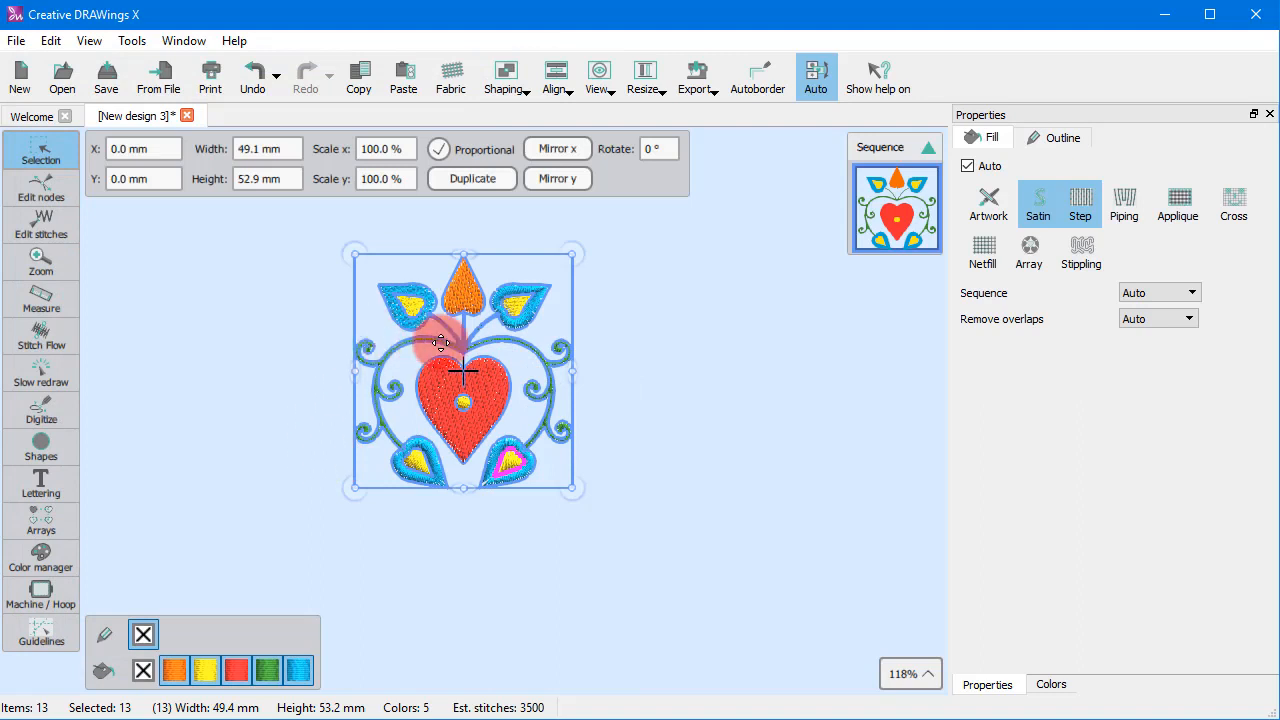
scroll(487, 296, up, 2)
click(723, 539)
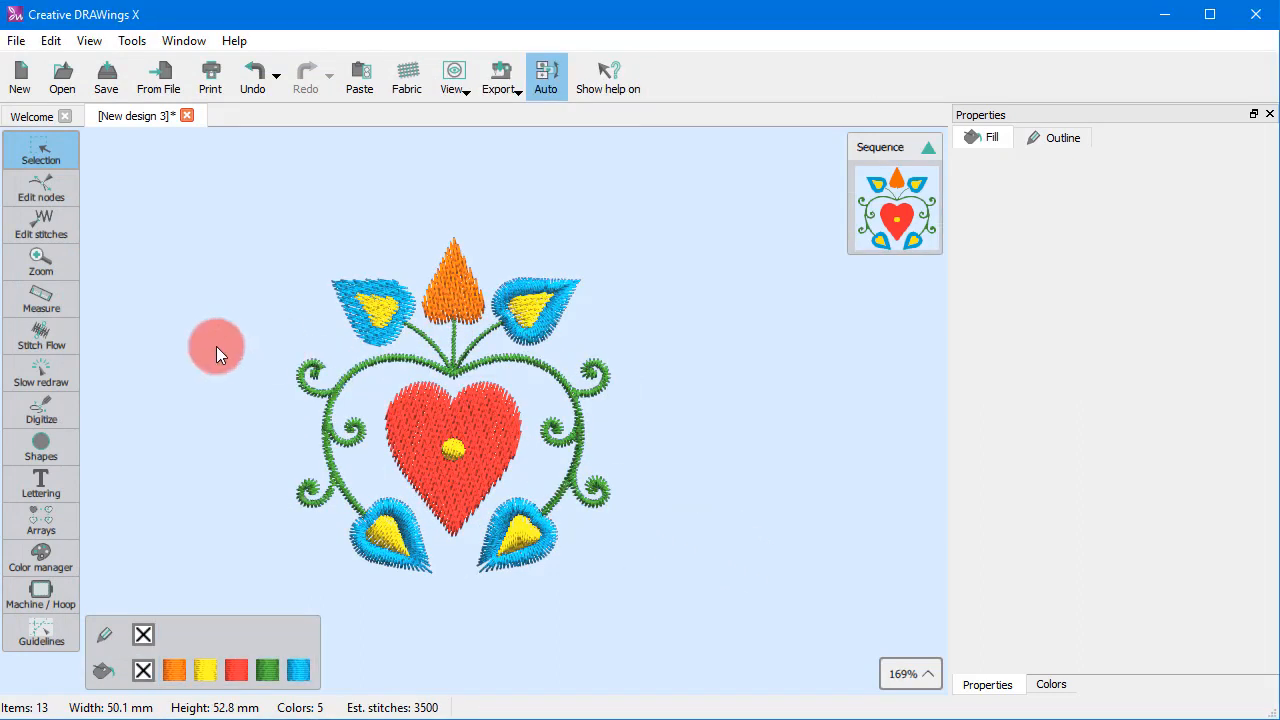
click(45, 378)
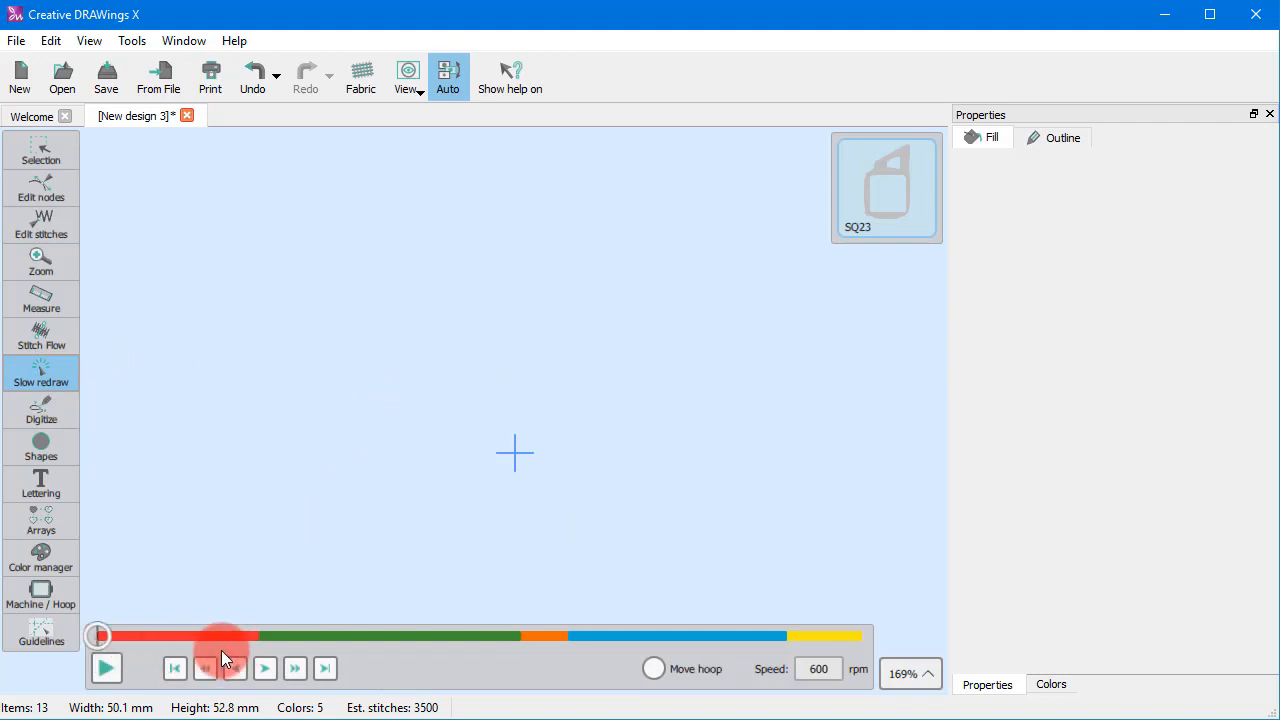
drag(94, 634, 208, 635)
drag(306, 638, 184, 653)
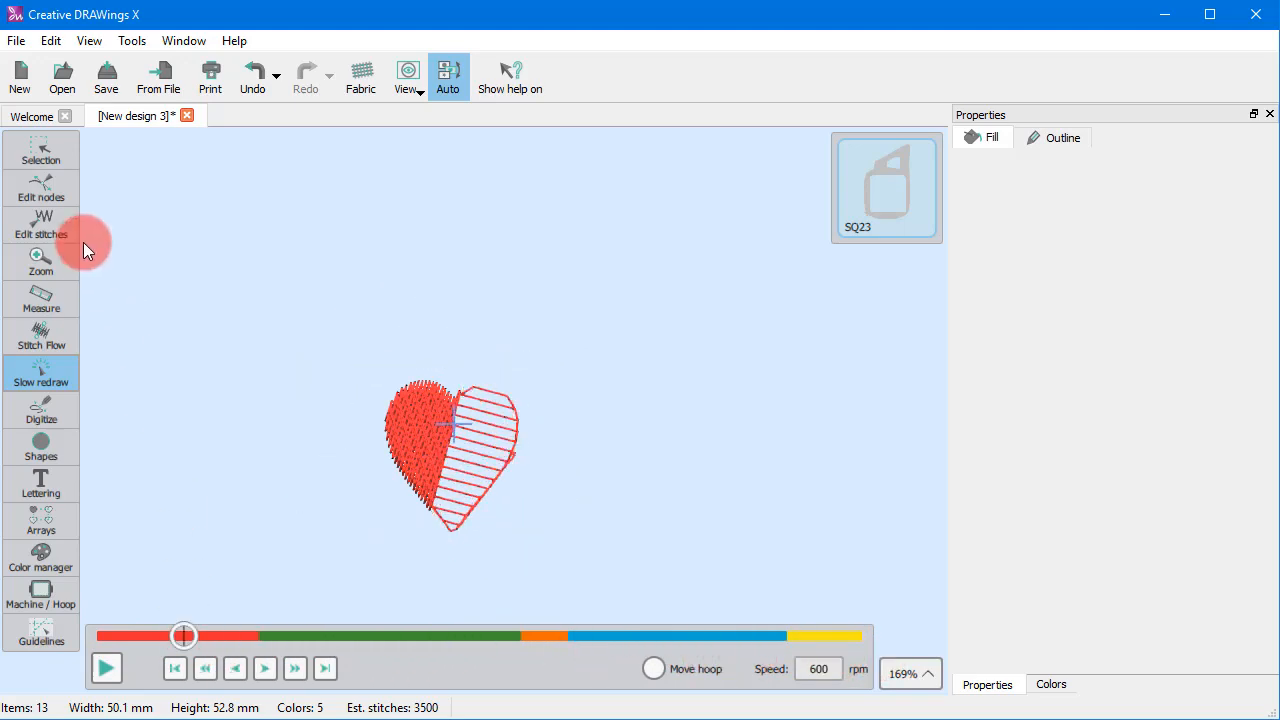
click(34, 145)
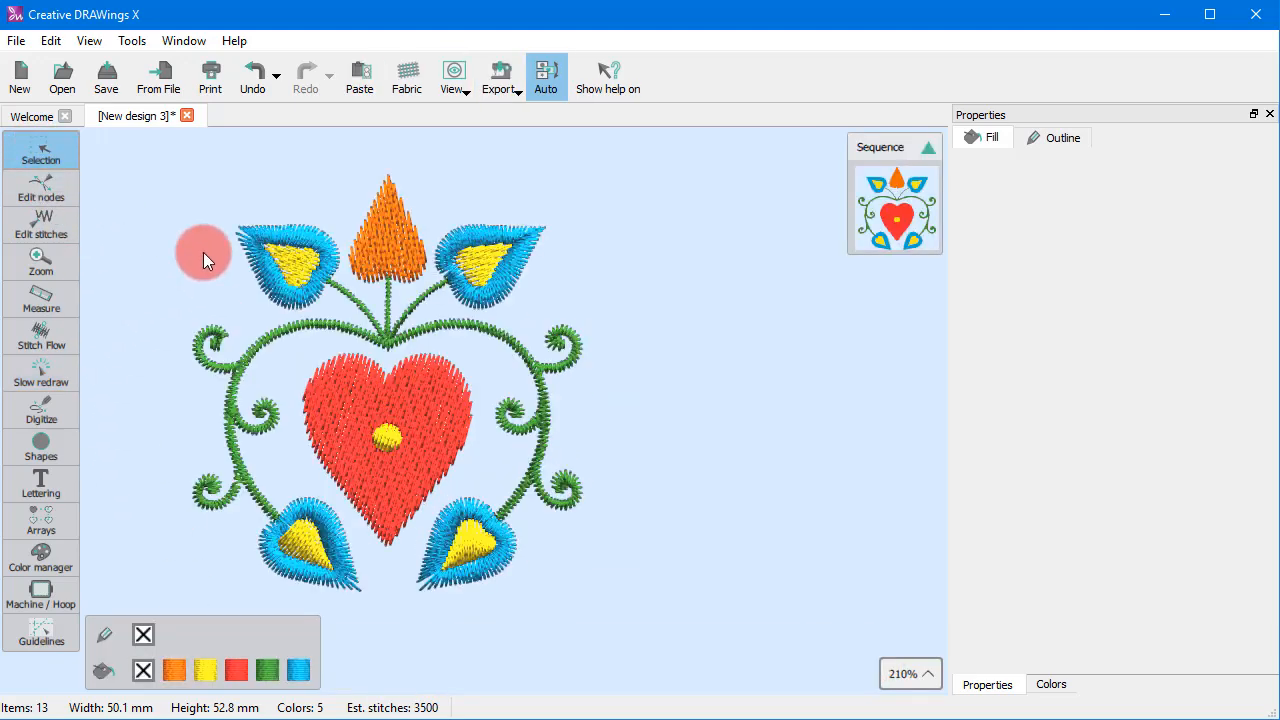
Switch the design to manual sequencing, scrub through its whole stitching order with Slow redraw, and return to Selection mode
click(555, 90)
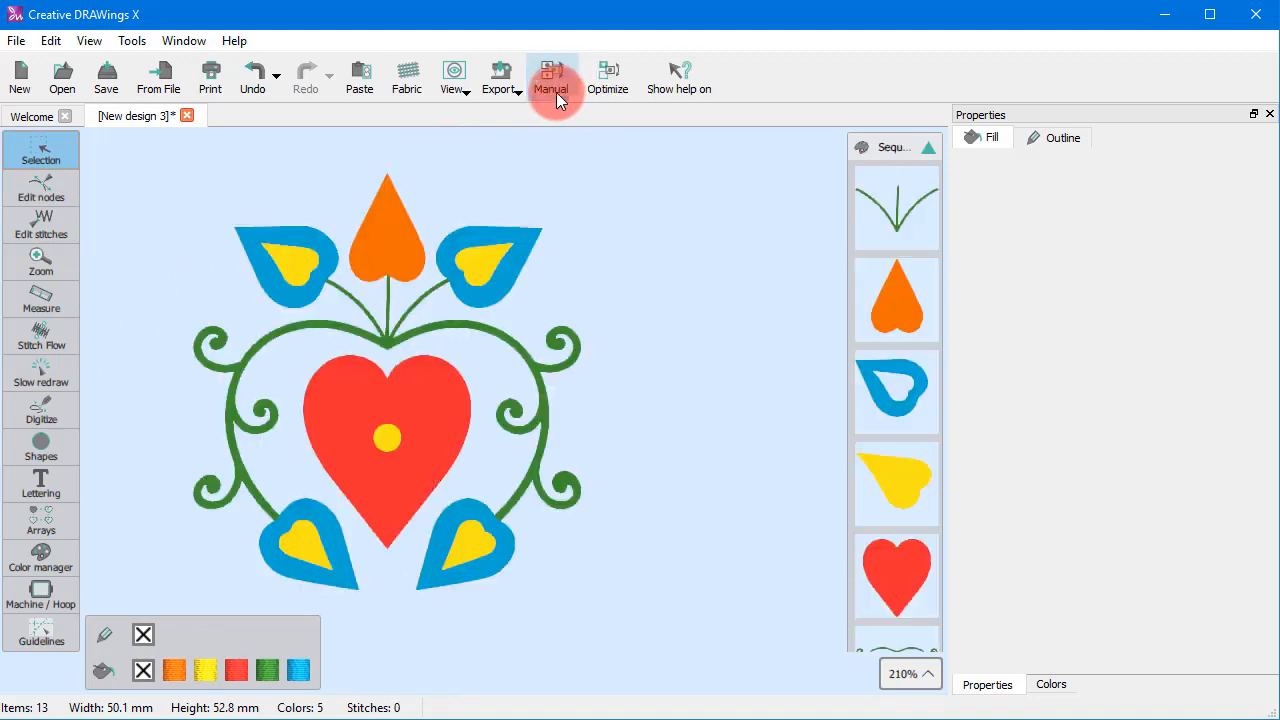
click(53, 387)
drag(99, 635, 877, 667)
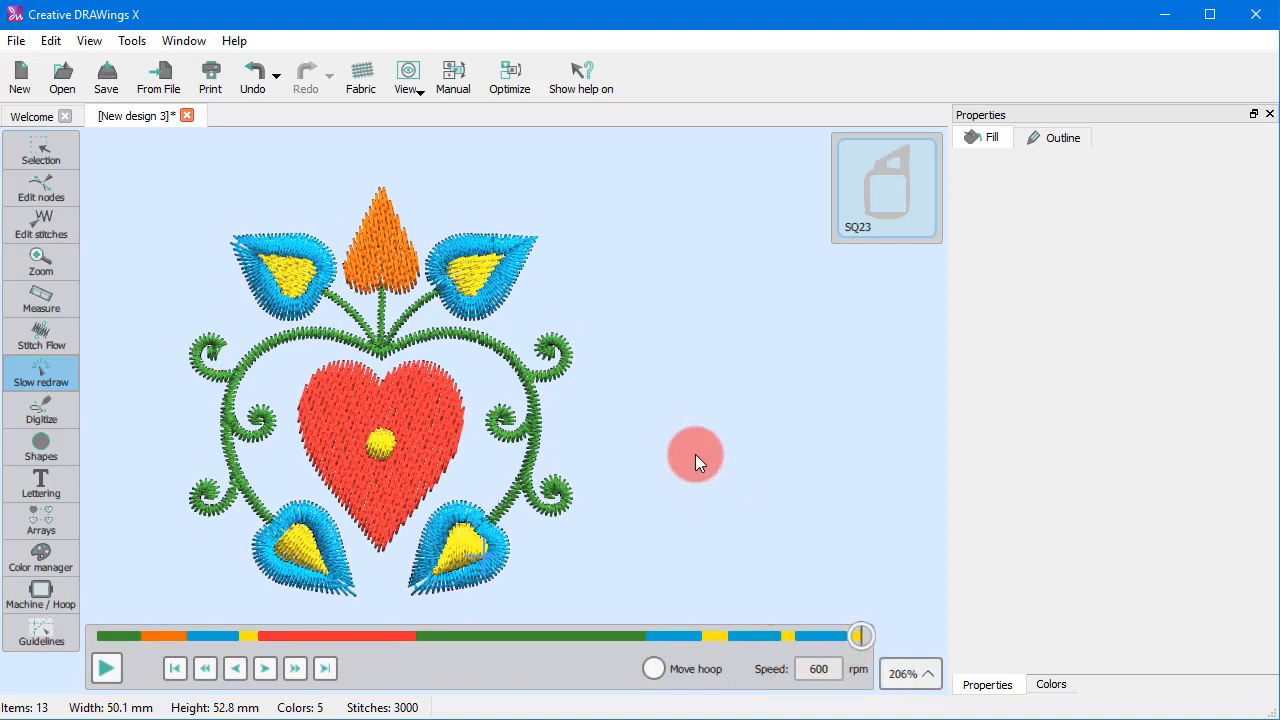
click(38, 152)
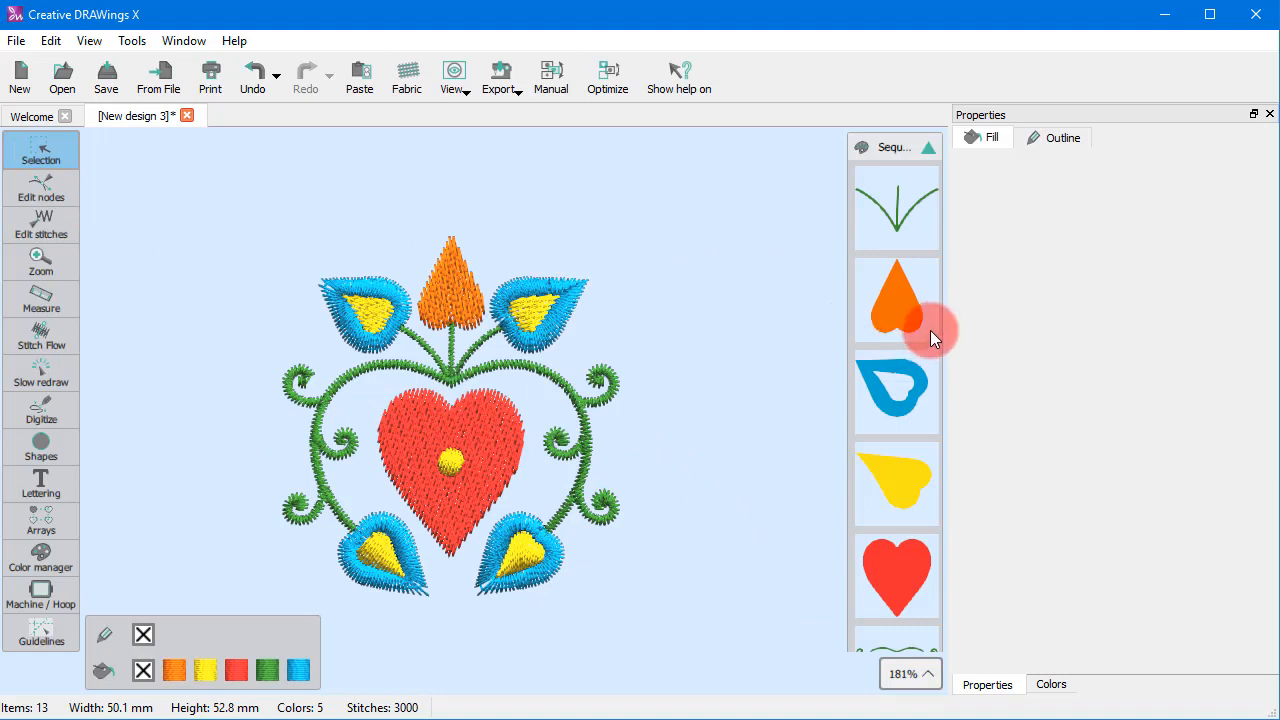
Try moving the lower-left yellow heart before its blue surround and the upper-right blue shape after that yellow heart in the sequence
scroll(930, 330, down, 5)
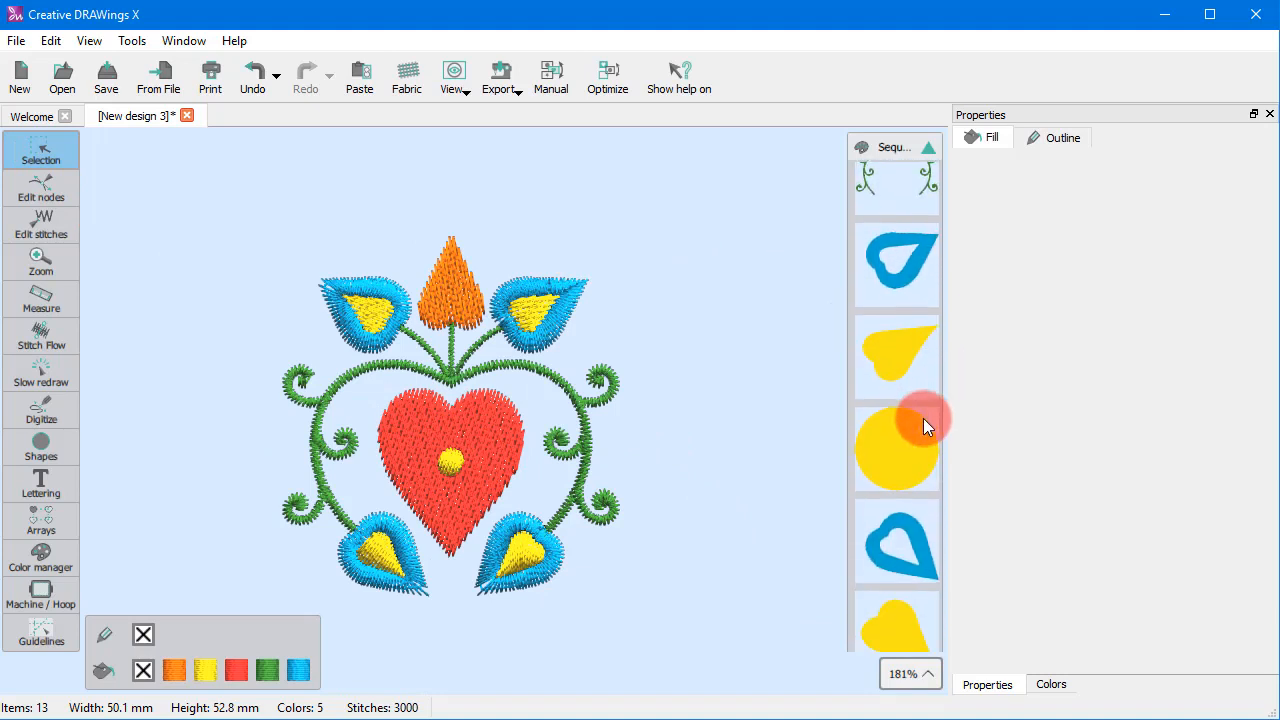
scroll(921, 418, up, 1)
scroll(916, 432, down, 2)
click(892, 530)
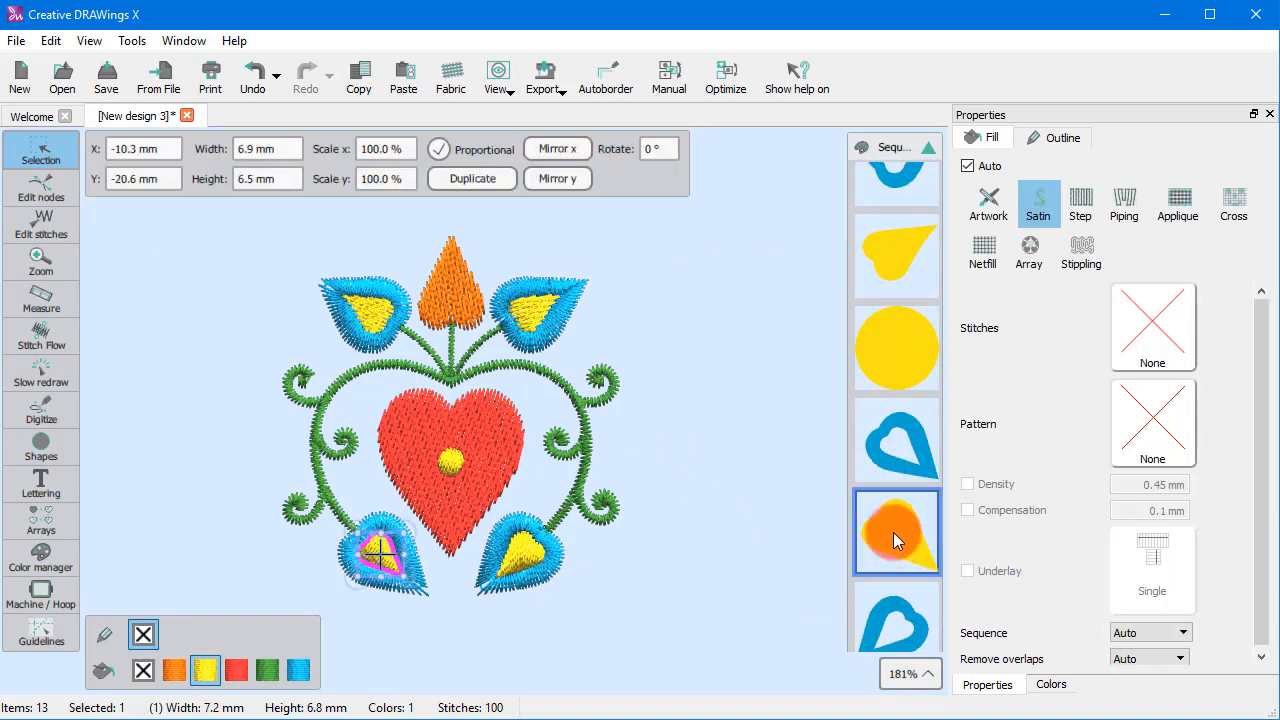
drag(893, 532, 889, 423)
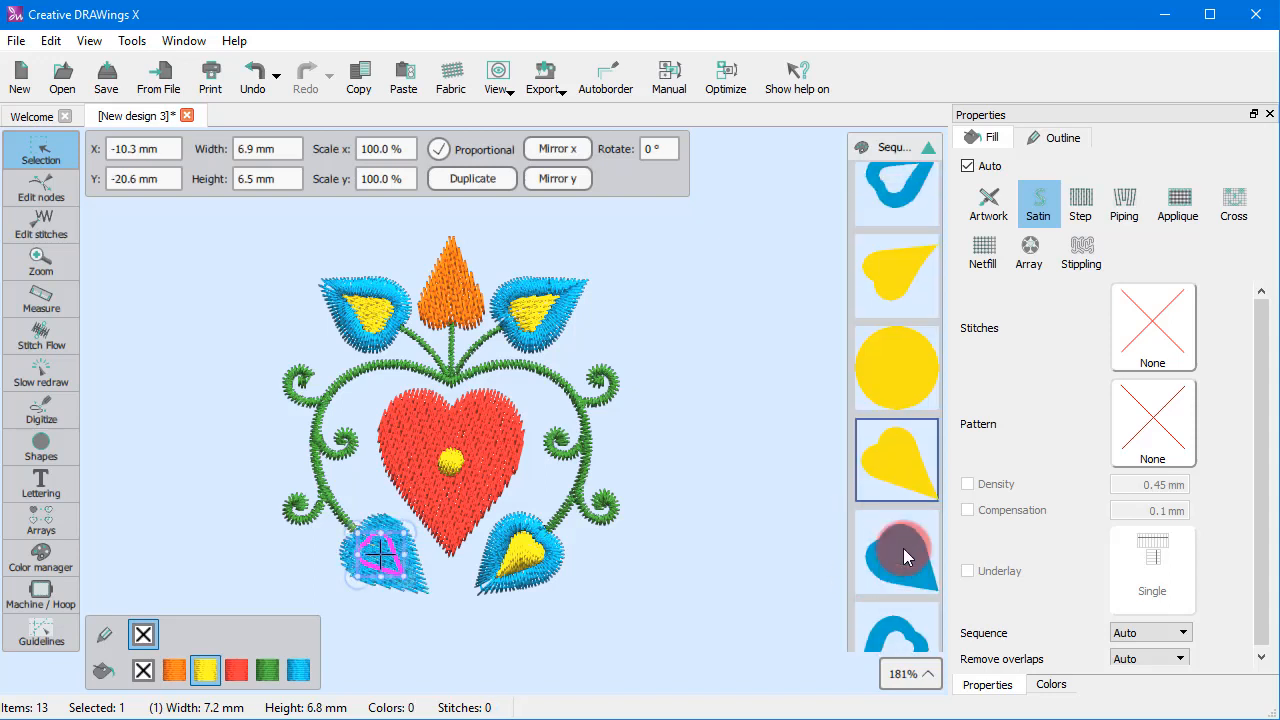
scroll(893, 380, up, 3)
drag(897, 299, 779, 547)
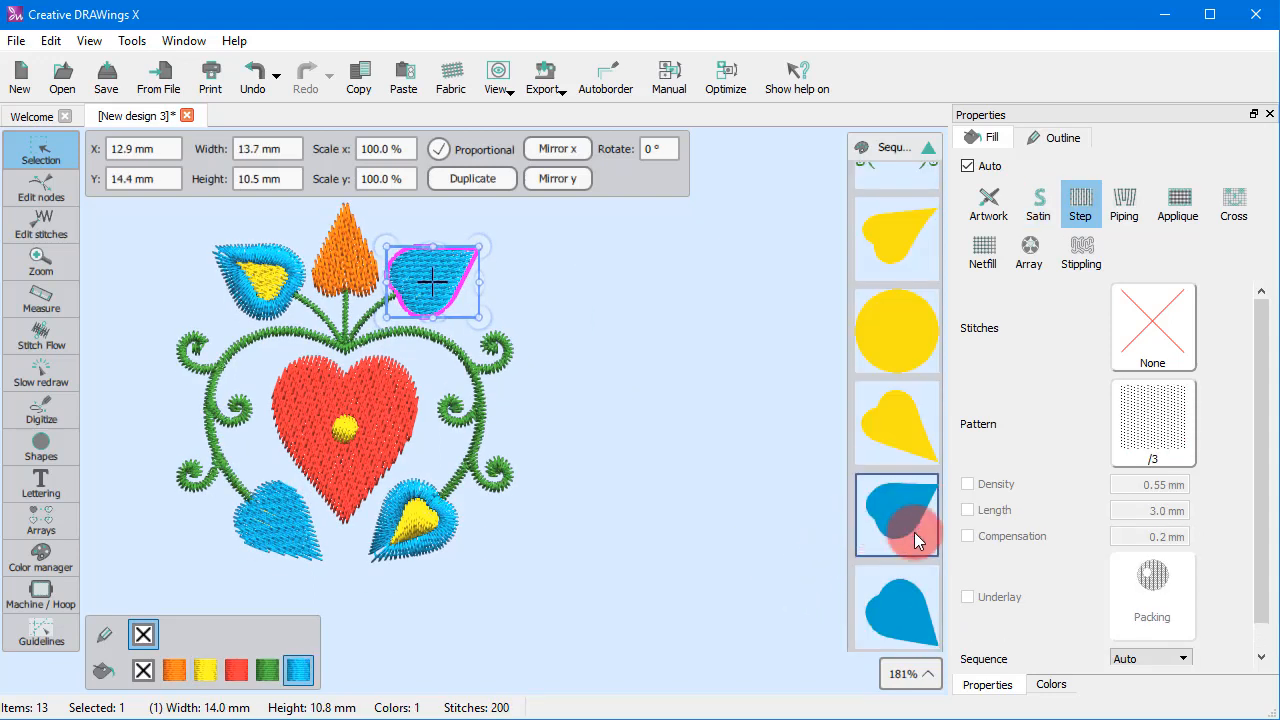
mouse_move(907, 516)
mouse_down()
mouse_move(903, 558)
mouse_move(904, 501)
mouse_up()
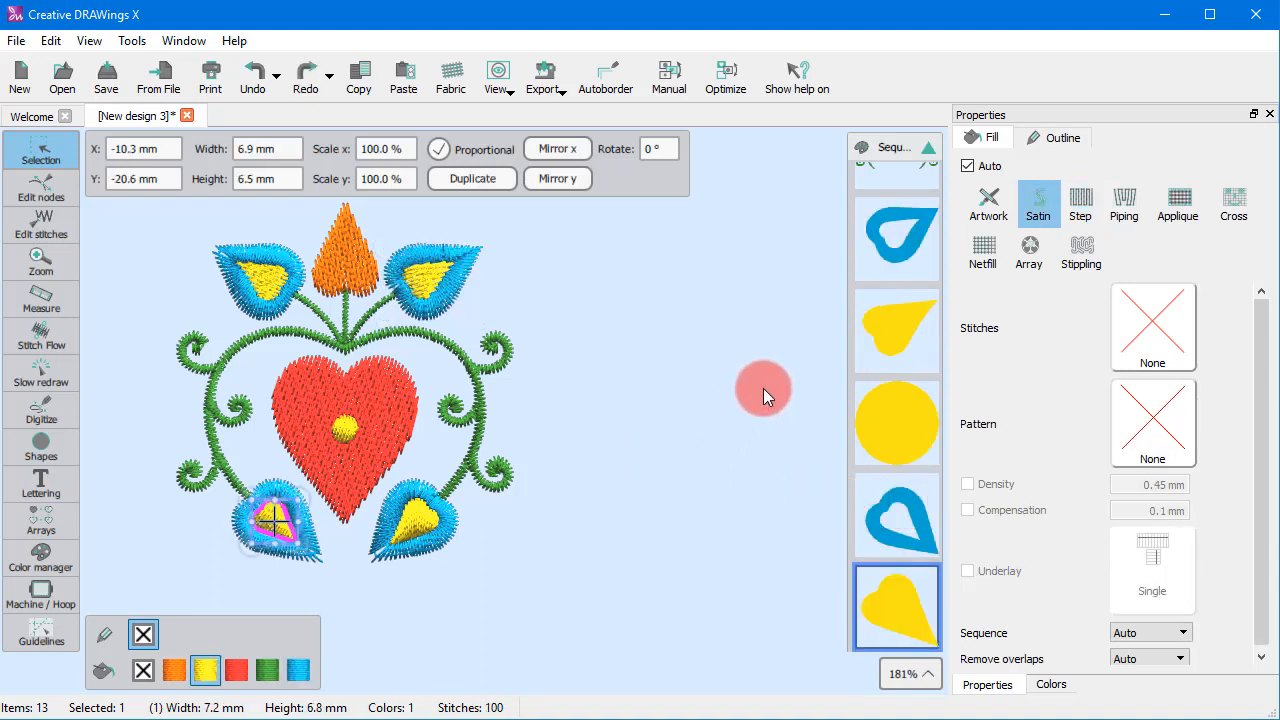
Run the optimizer once with the Simple (Just re-arrange objects) technique and clear the selection
click(725, 87)
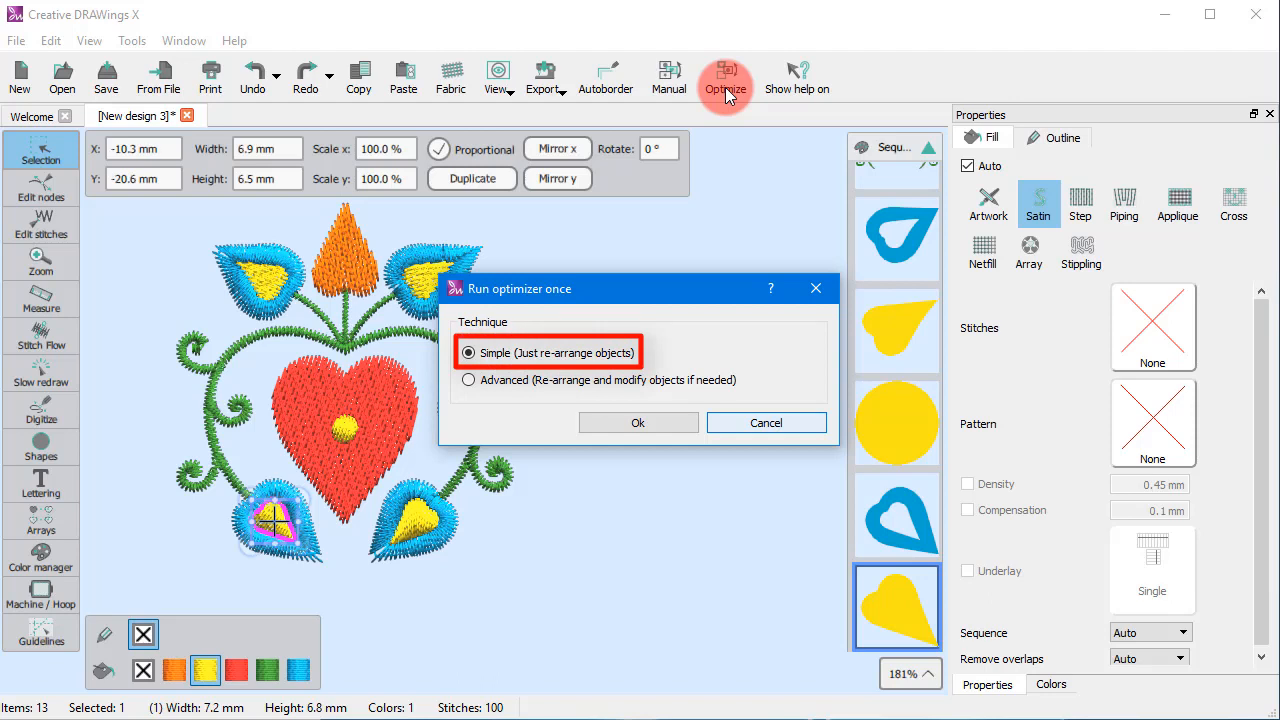
click(622, 423)
click(628, 506)
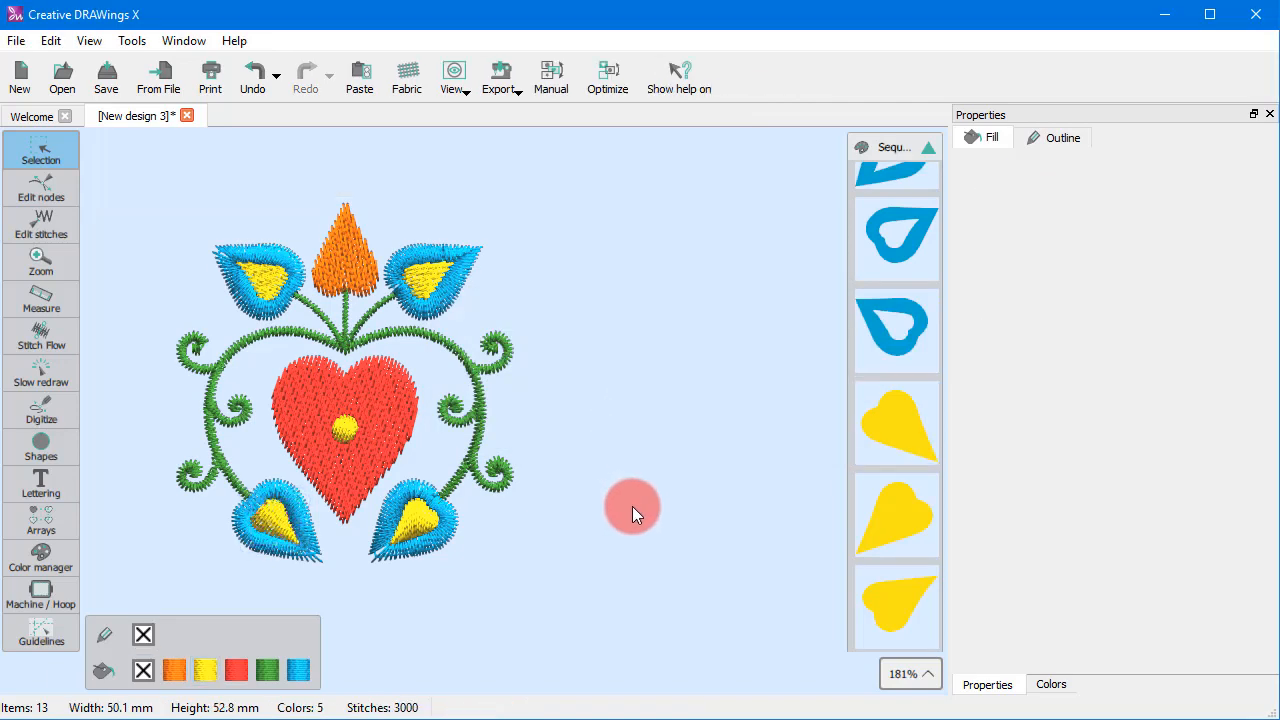
Examine how the optimized sequence orders the objects by color, checking the lower-left yellow heart, and clear the selection
scroll(841, 467, up, 2)
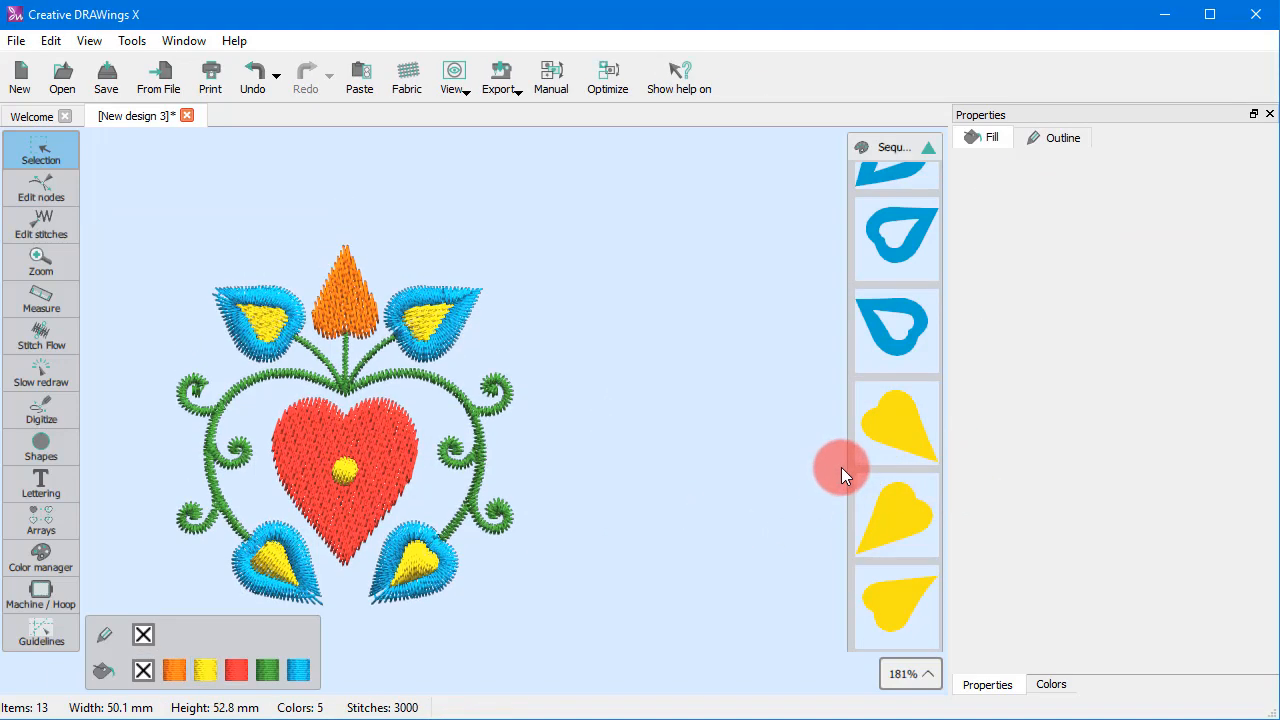
click(896, 450)
scroll(899, 459, up, 2)
scroll(899, 459, up, 3)
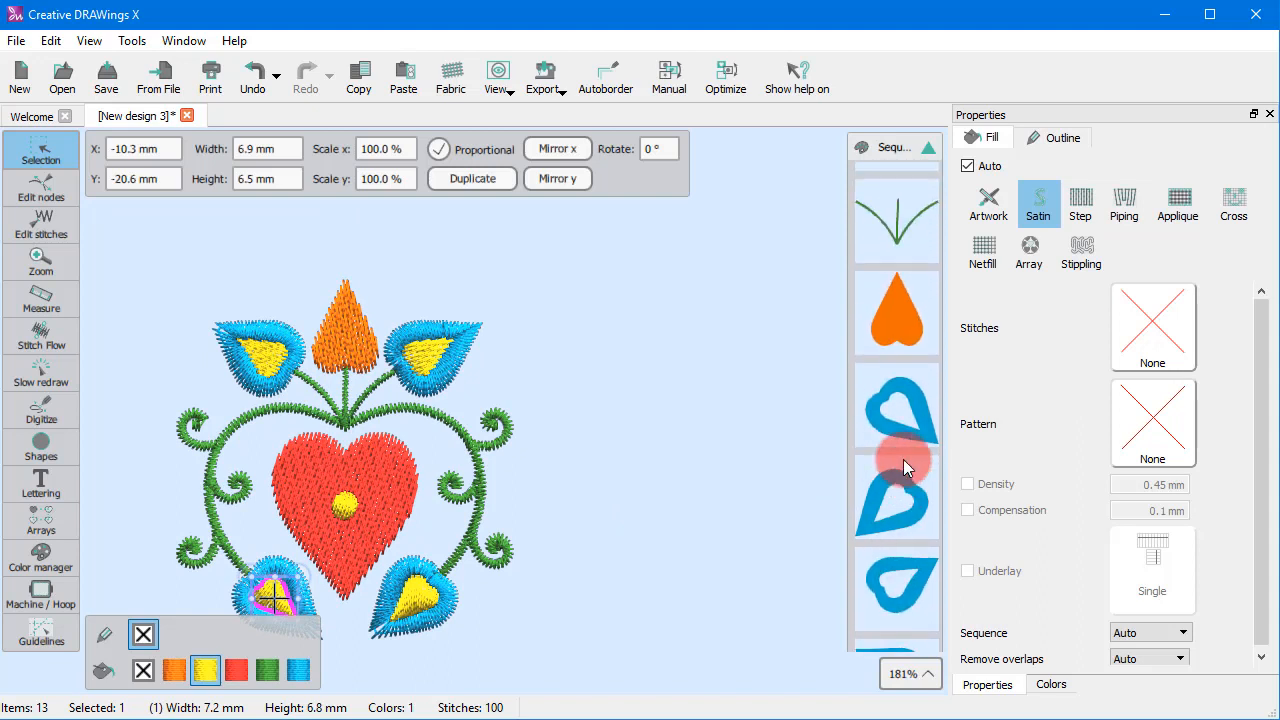
scroll(905, 460, down, 1)
scroll(909, 463, down, 3)
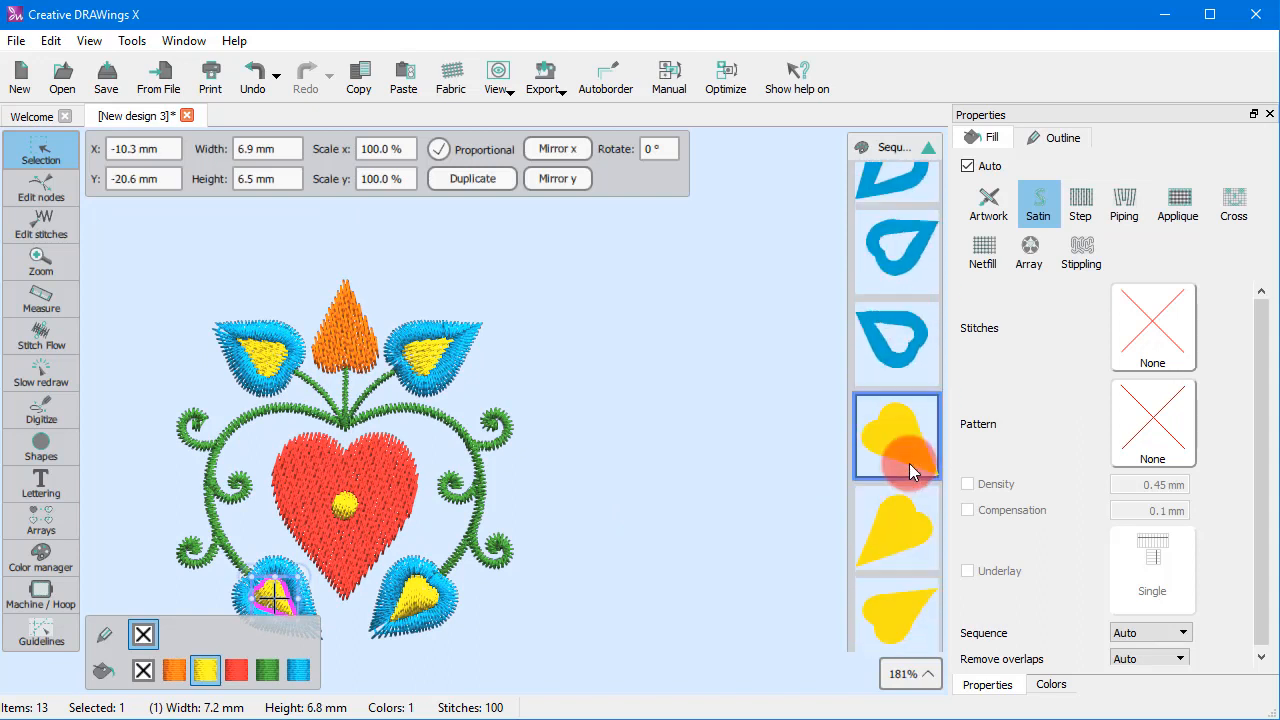
scroll(911, 470, up, 3)
scroll(912, 473, up, 3)
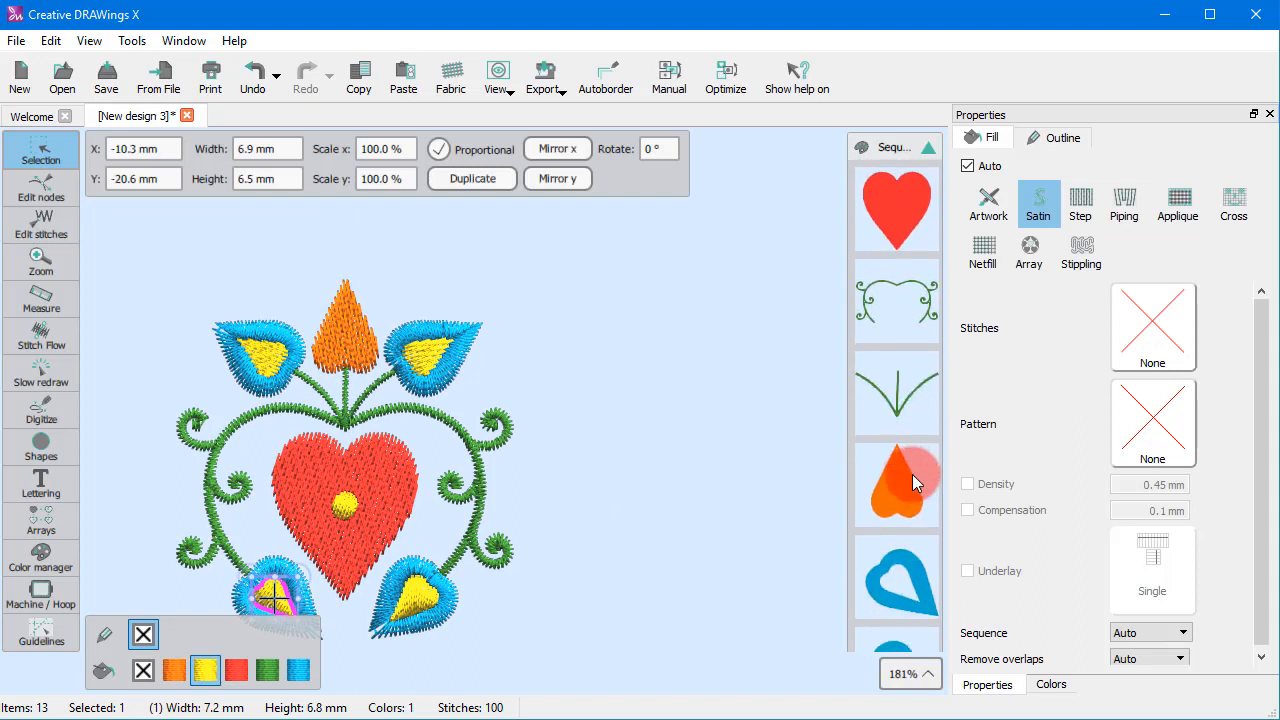
click(602, 474)
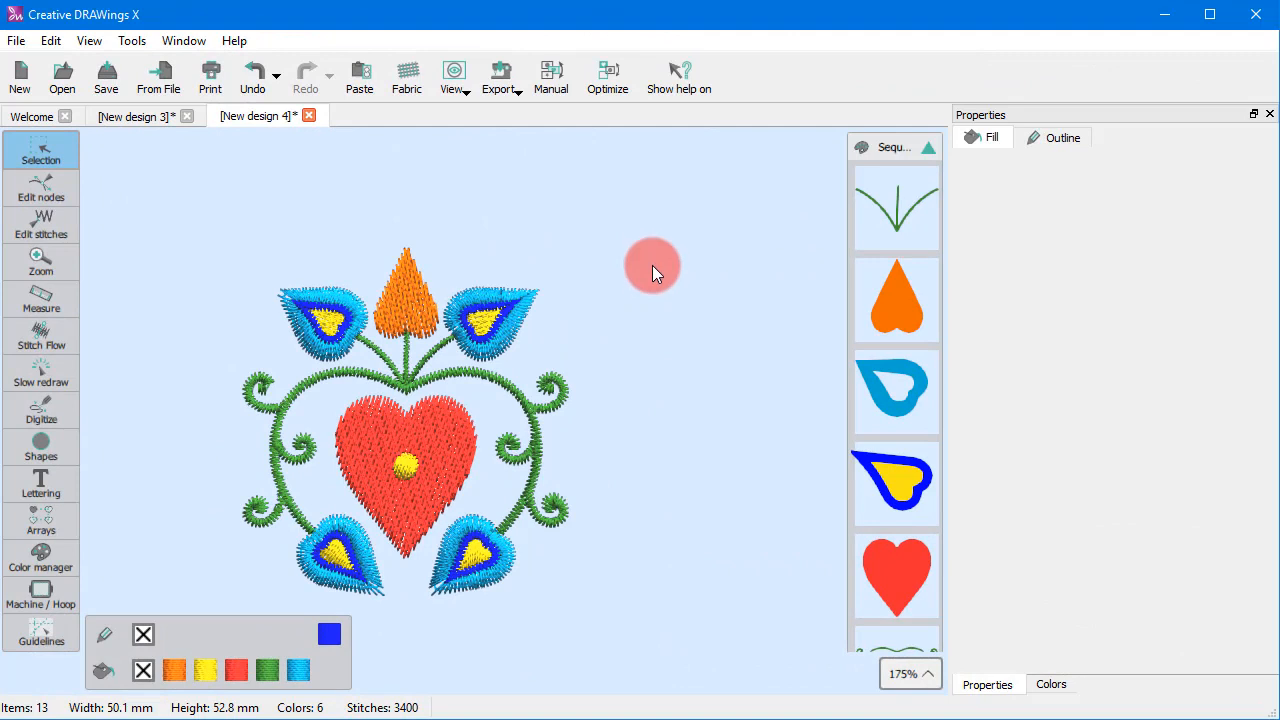
Run the optimizer once on the blue-outlined design with the Advanced (Re-arrange and modify objects if needed) technique
click(612, 89)
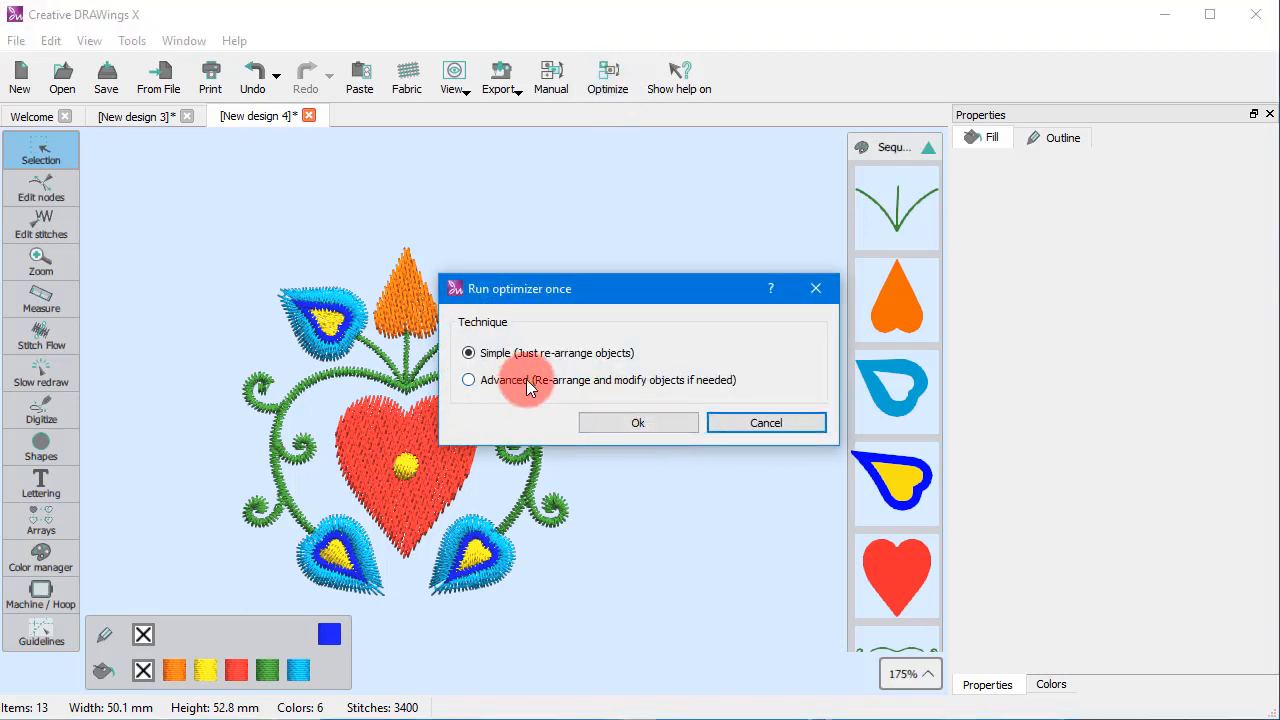
drag(531, 294, 624, 152)
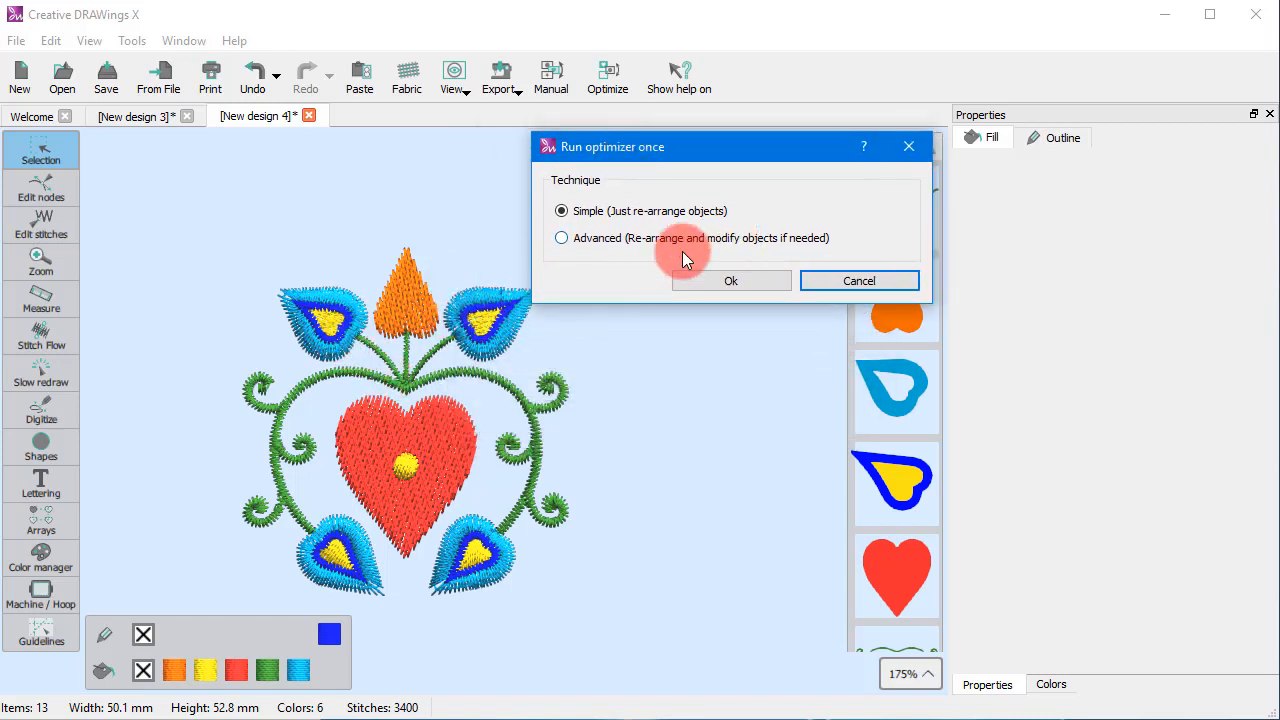
click(634, 240)
click(718, 283)
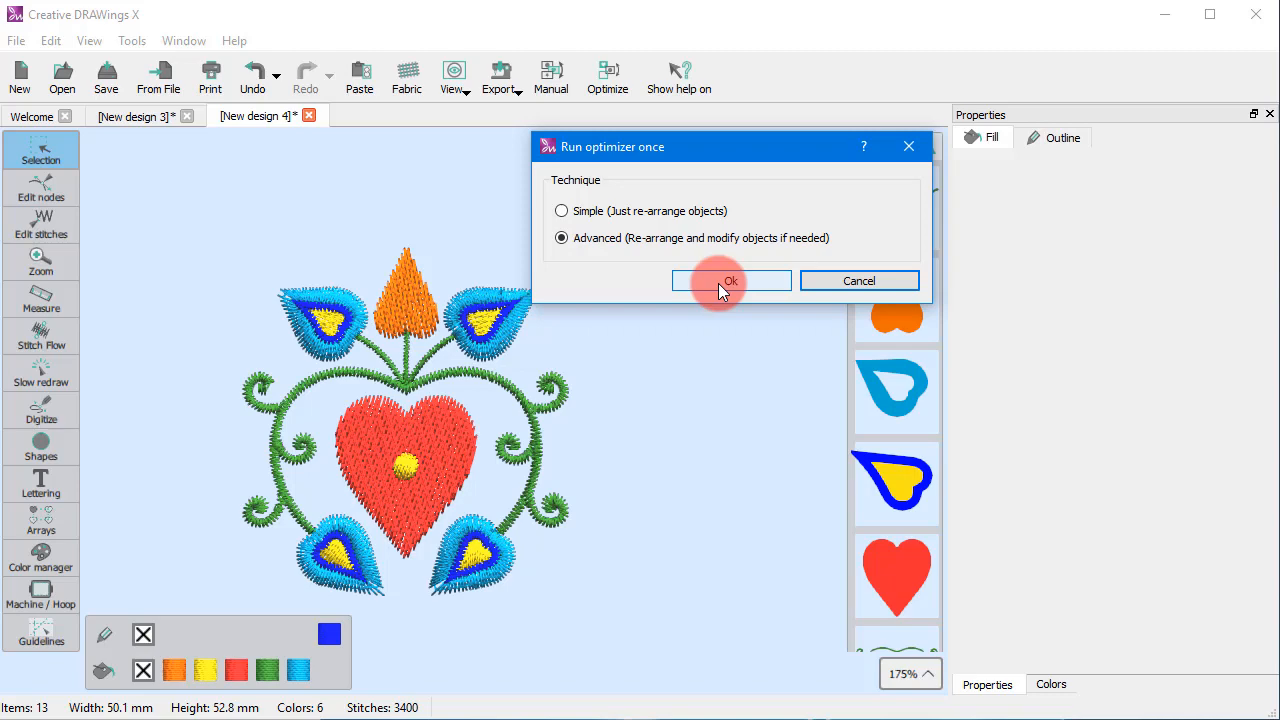
click(718, 284)
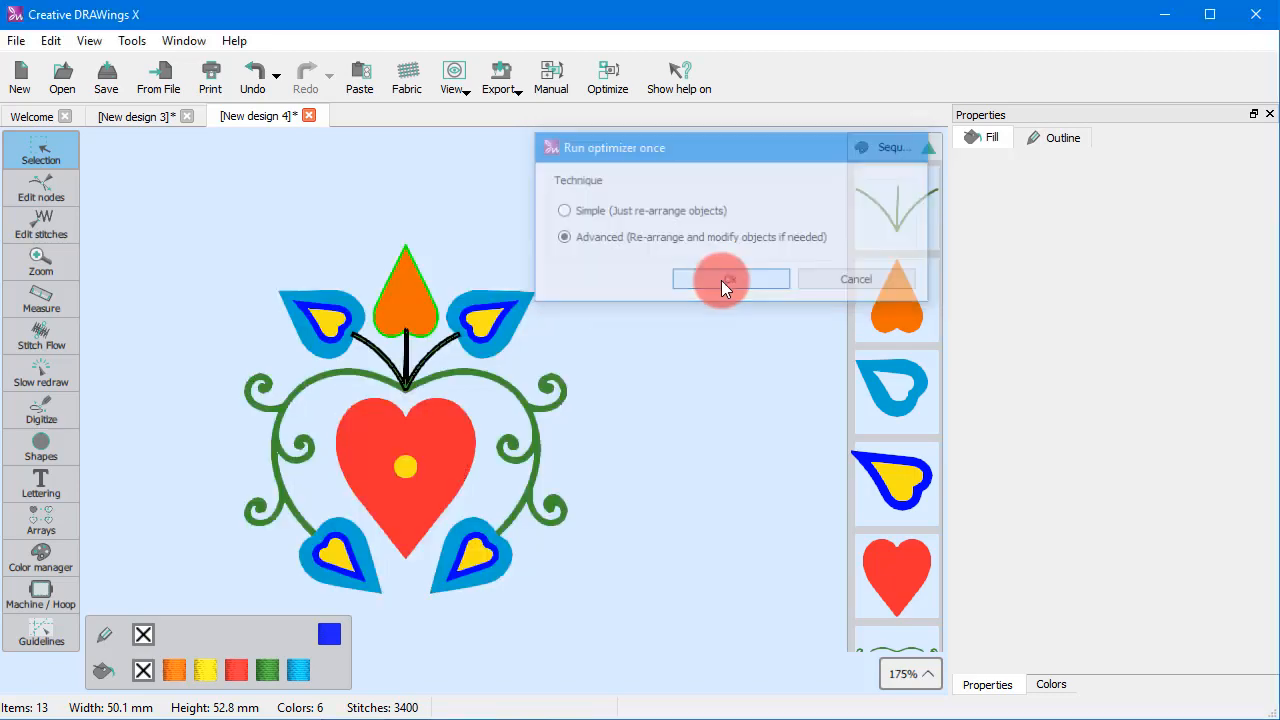
Examine how the Advanced optimizer split and ordered the fills and blue outlines, checking the upper-right light-blue shape and the yellow circle
scroll(877, 400, down, 10)
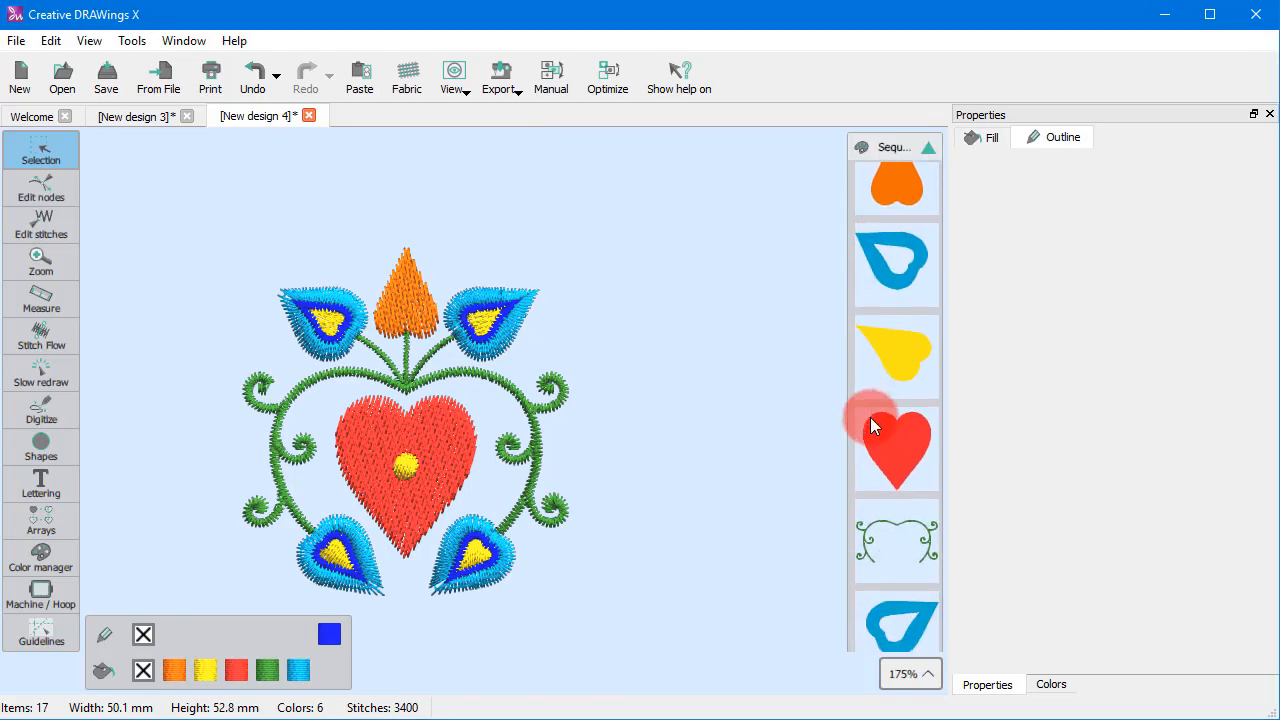
scroll(863, 435, down, 6)
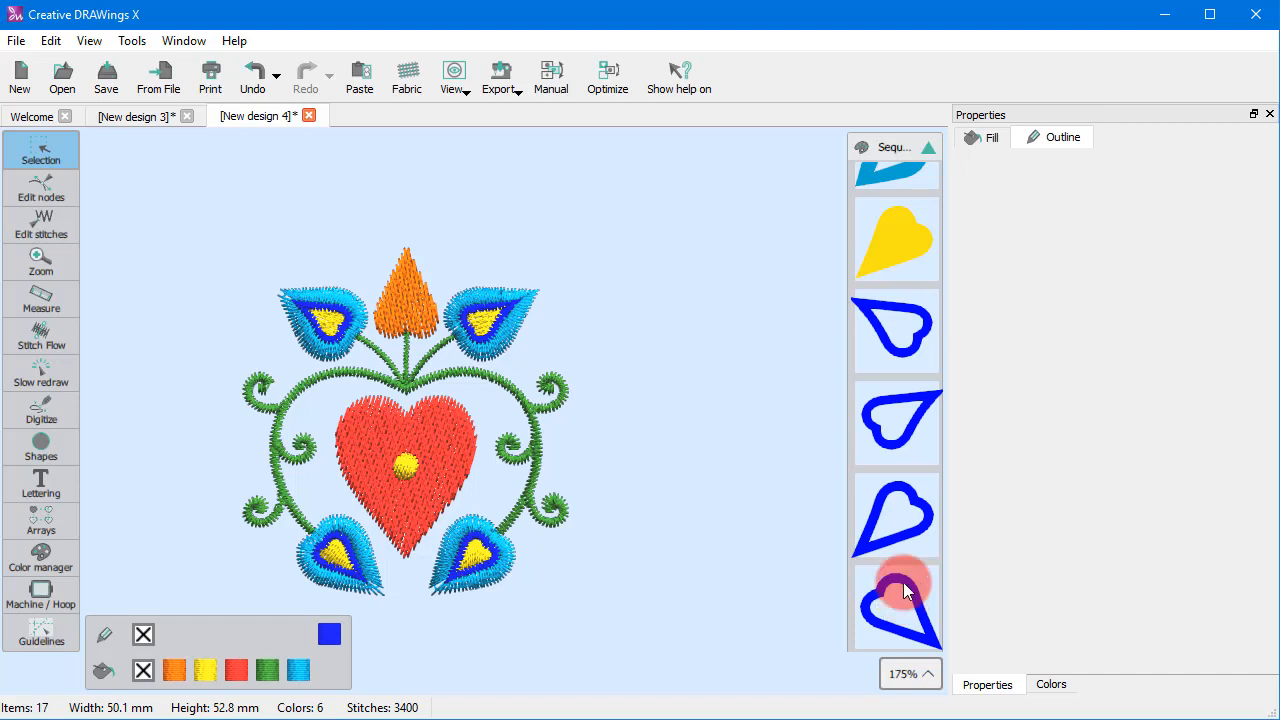
scroll(911, 557, up, 8)
scroll(899, 535, up, 4)
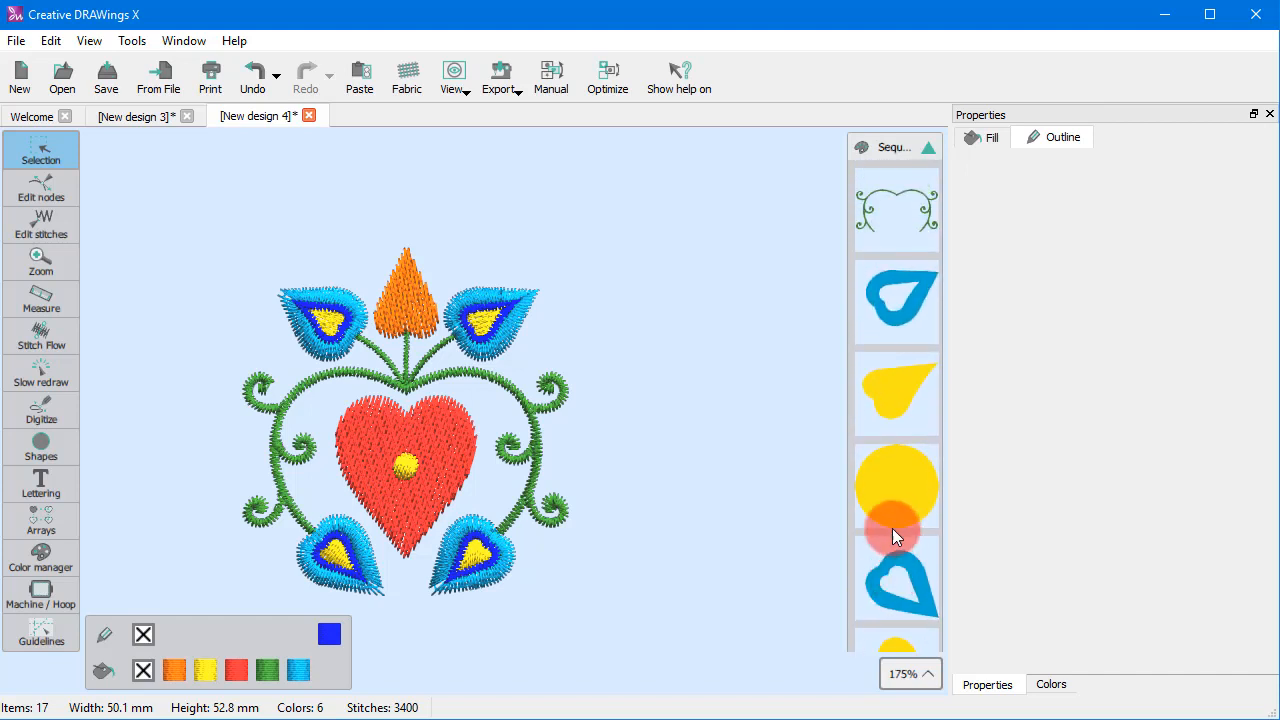
click(890, 384)
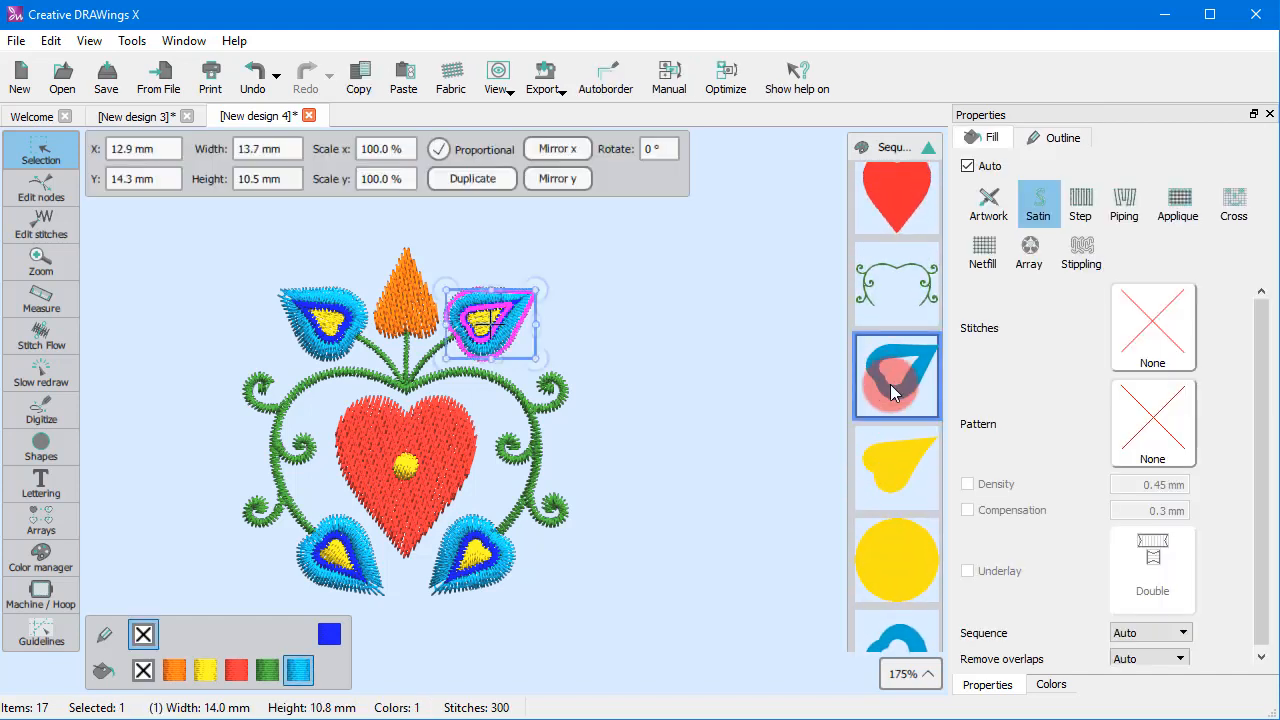
click(885, 494)
click(878, 535)
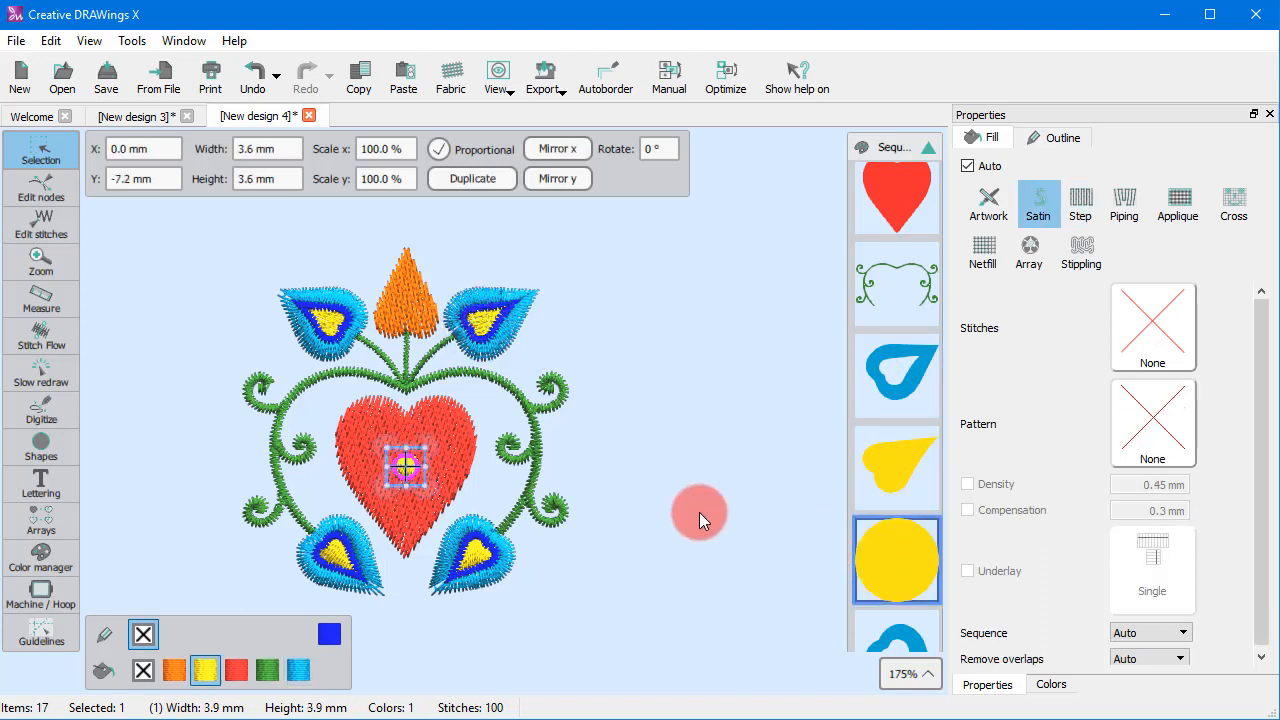